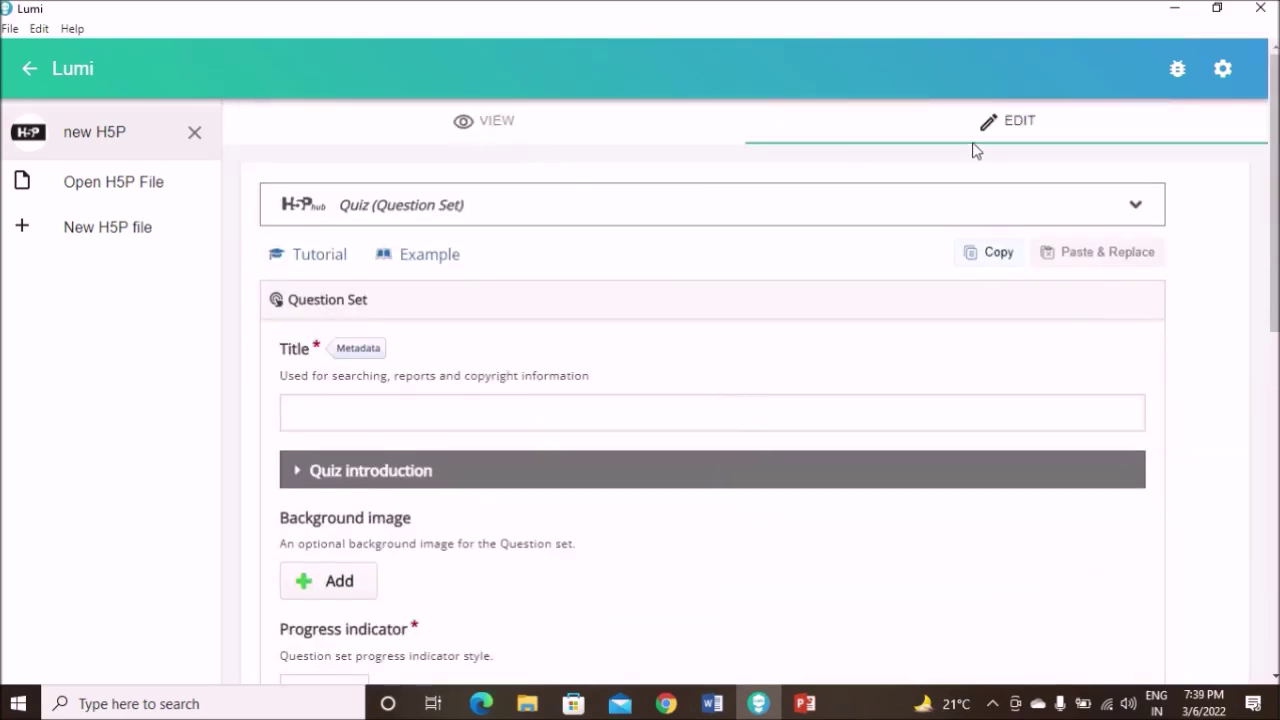
# Copy the heading "विषय - समष्टि अर्थशास्त्र" from Economics Question Set.docx in Word into the quiz's Title in Lumi
pyautogui.click(495, 413)
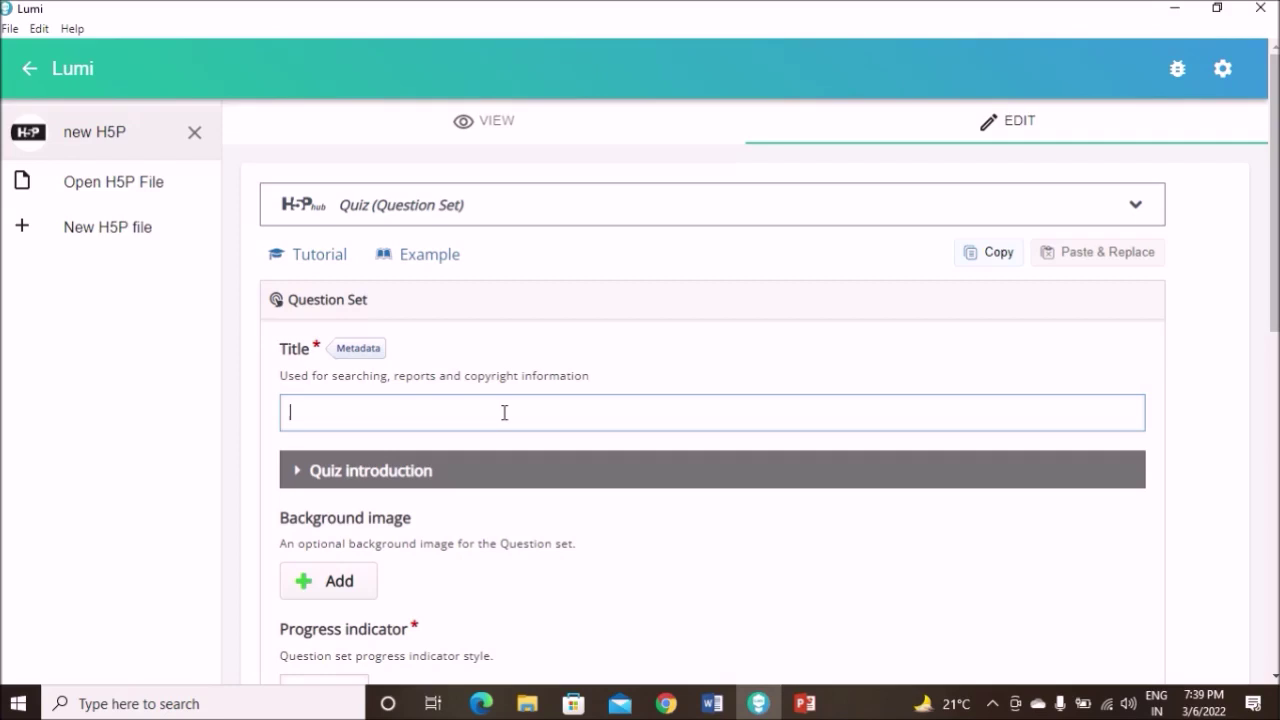
pyautogui.click(714, 706)
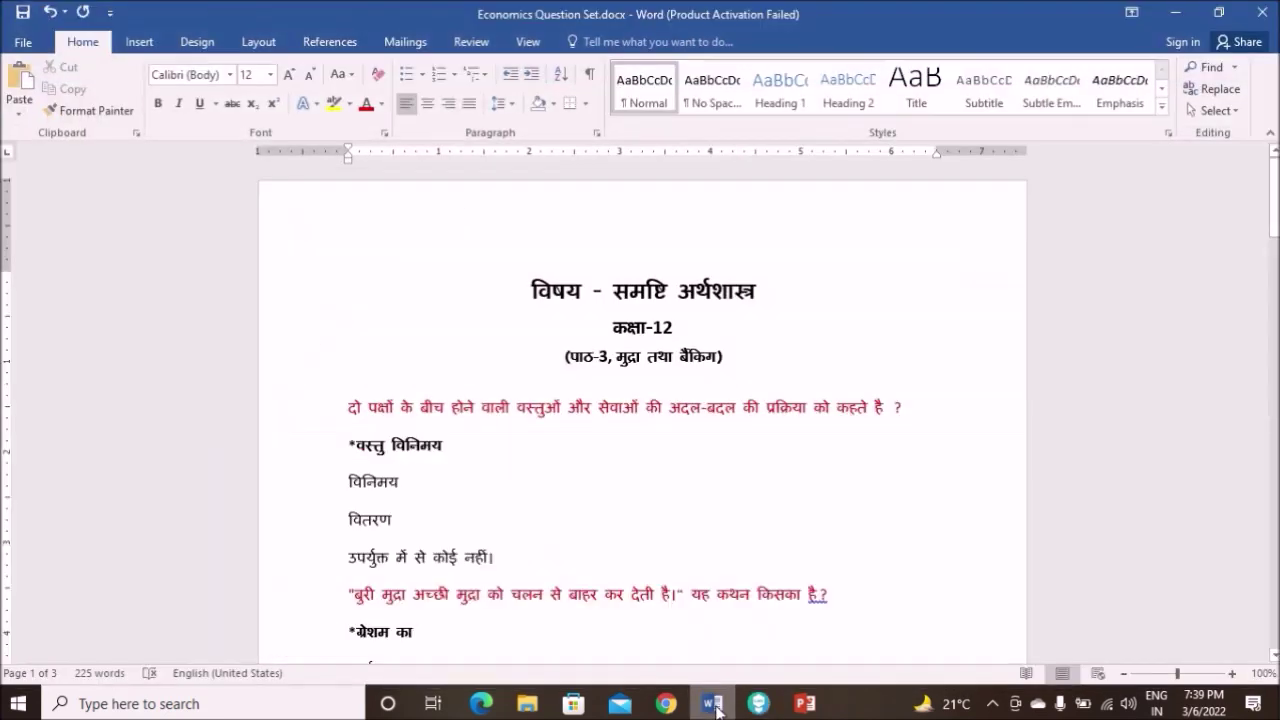
pyautogui.scroll(-5, 649, 446)
pyautogui.scroll(-15, 648, 446)
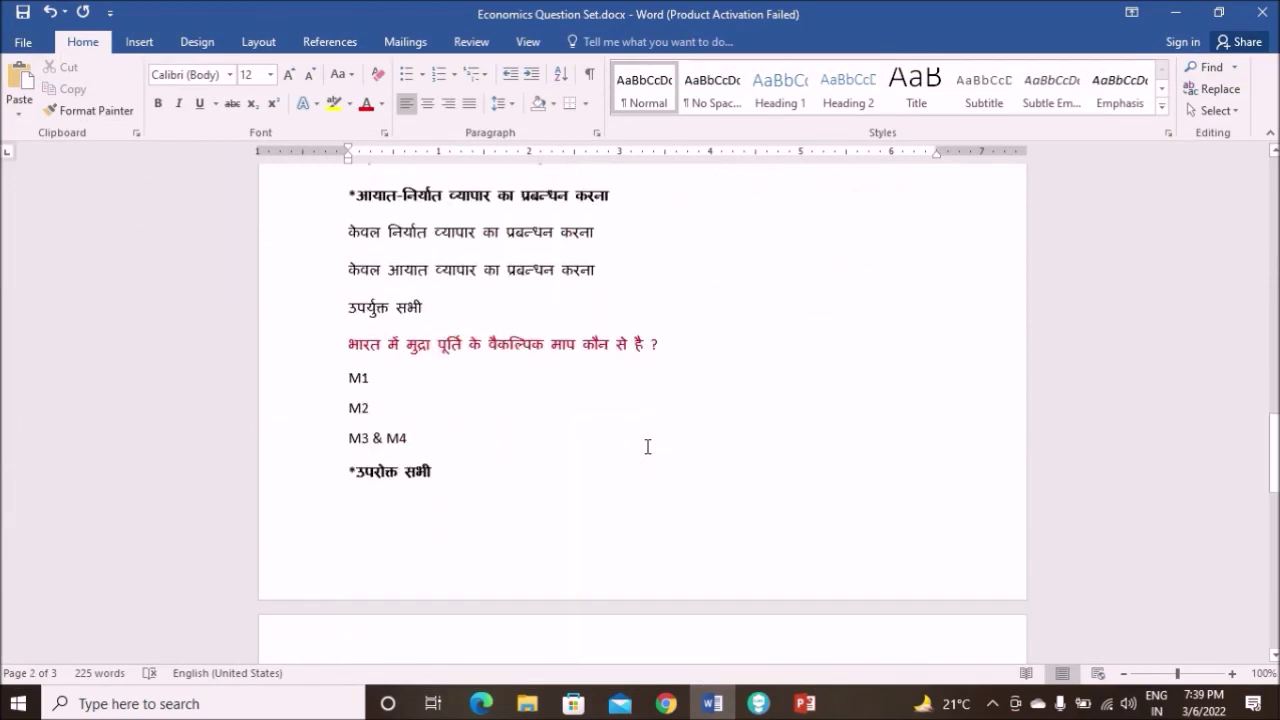
pyautogui.scroll(-3, 648, 446)
pyautogui.scroll(12, 648, 446)
pyautogui.scroll(10, 648, 446)
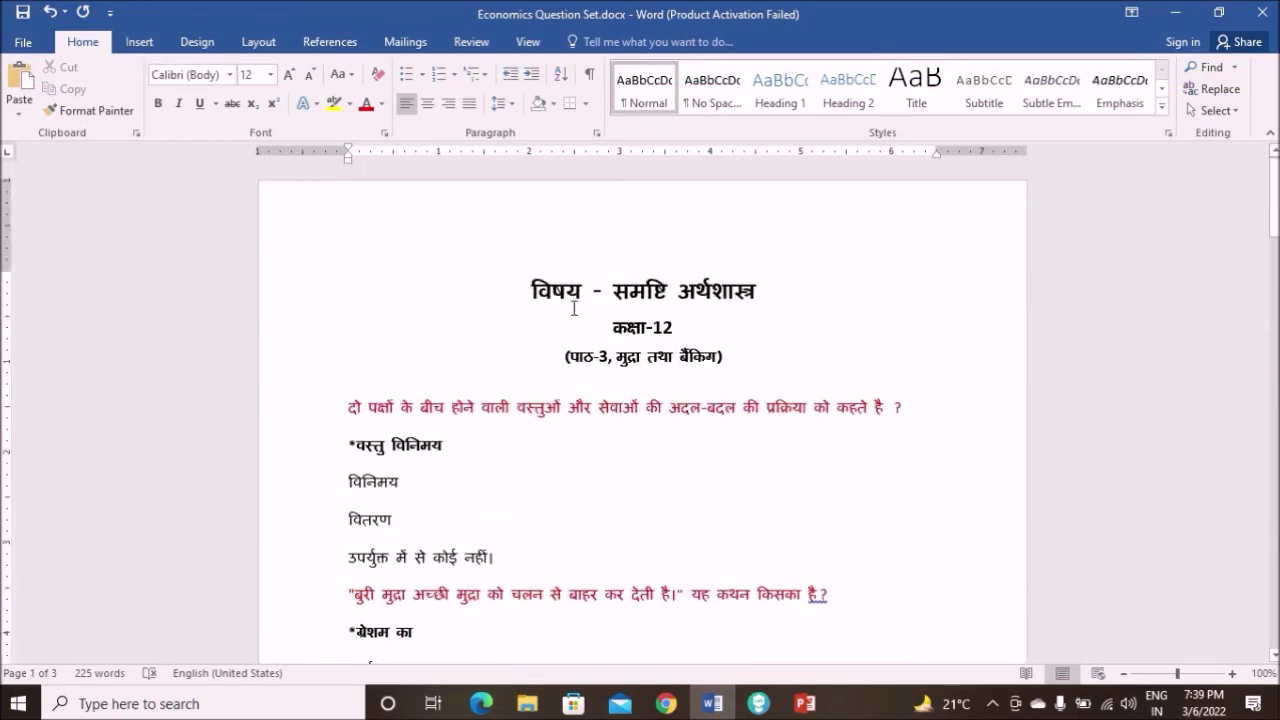
pyautogui.moveTo(524, 290); pyautogui.dragTo(752, 305)
pyautogui.hotkey('ctrl', 'c')
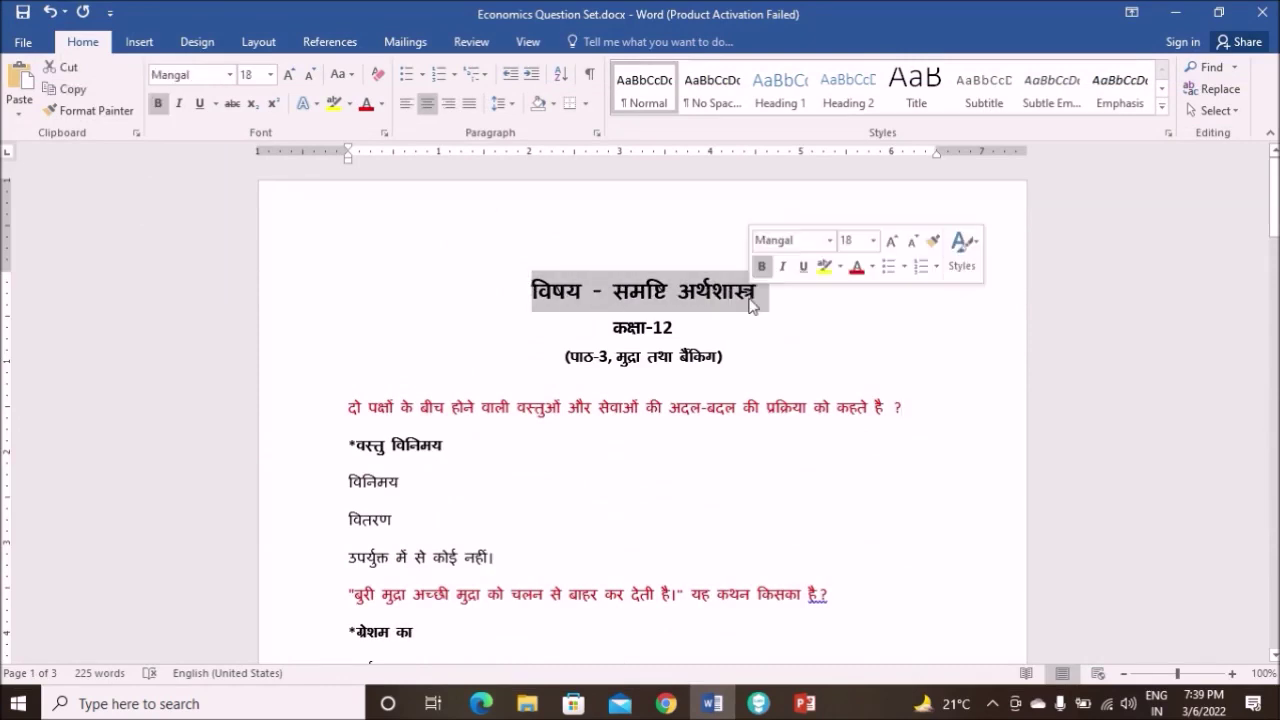
pyautogui.click(668, 705)
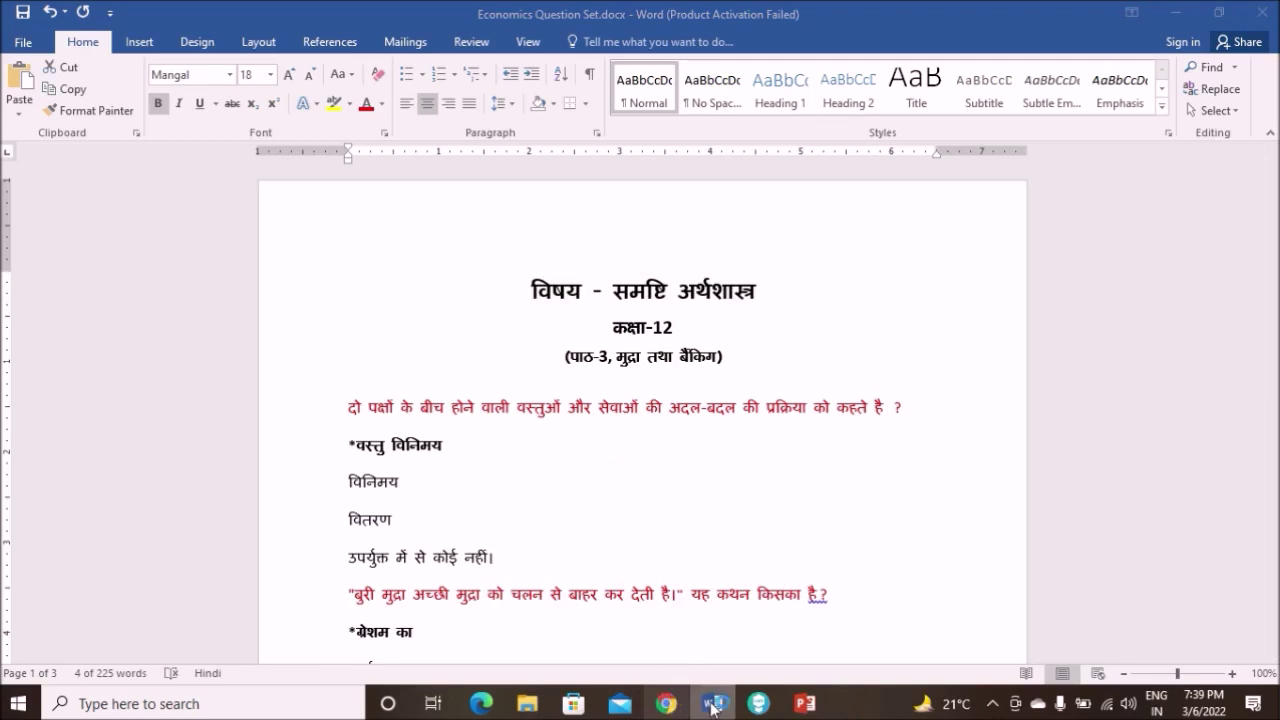
pyautogui.click(735, 660)
pyautogui.click(434, 411)
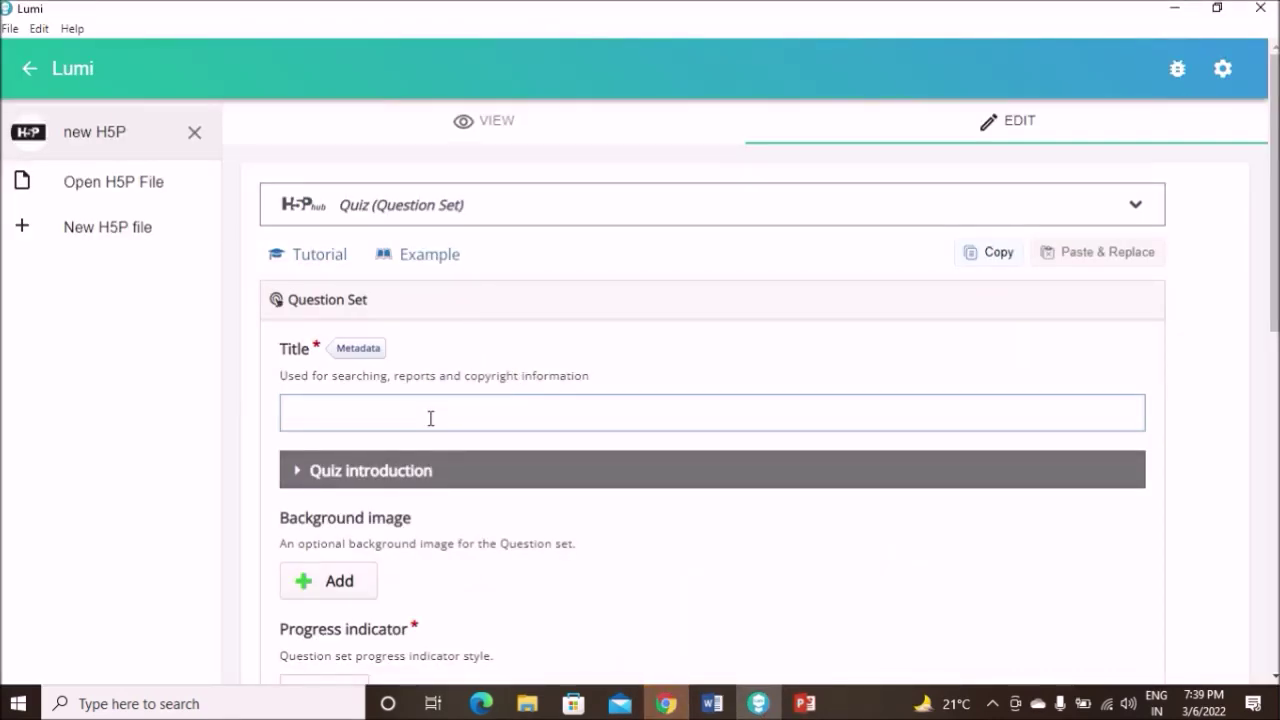
pyautogui.hotkey('ctrl', 'v')
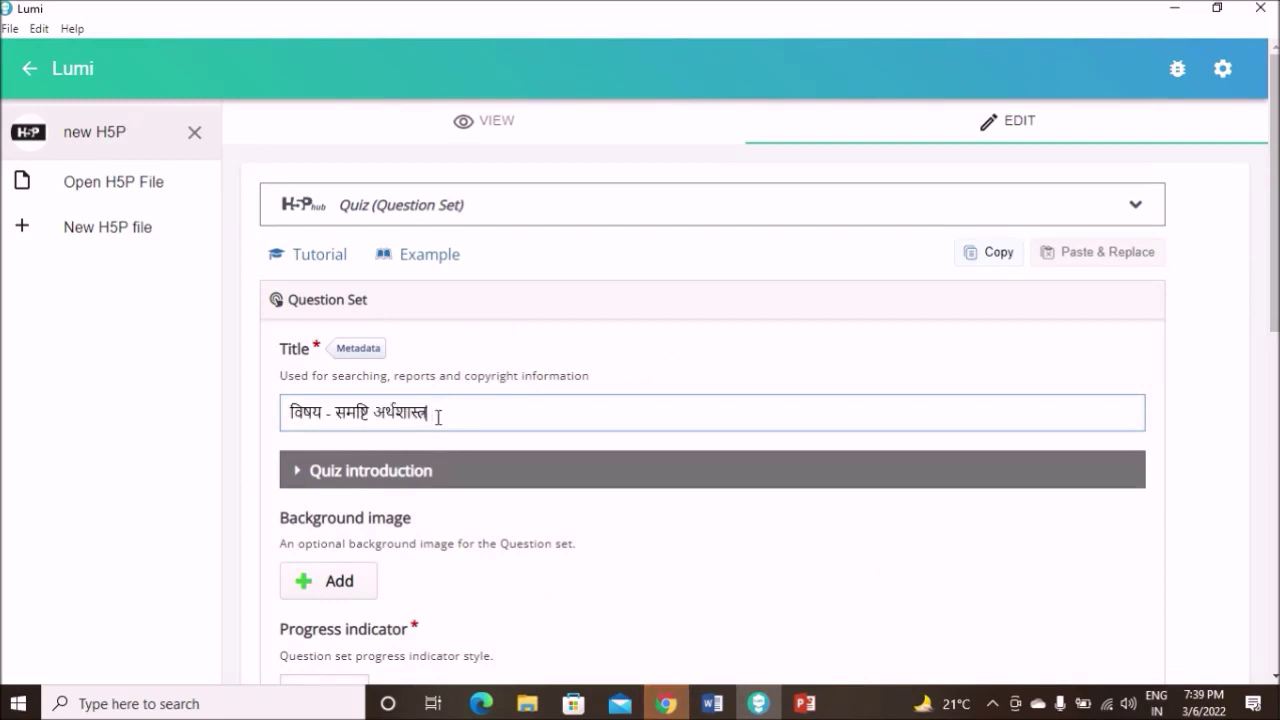
# Copy the class line "कक्षा-12" from the Word document and append it to the quiz title in Lumi
pyautogui.click(712, 703)
pyautogui.moveTo(606, 329); pyautogui.dragTo(690, 332)
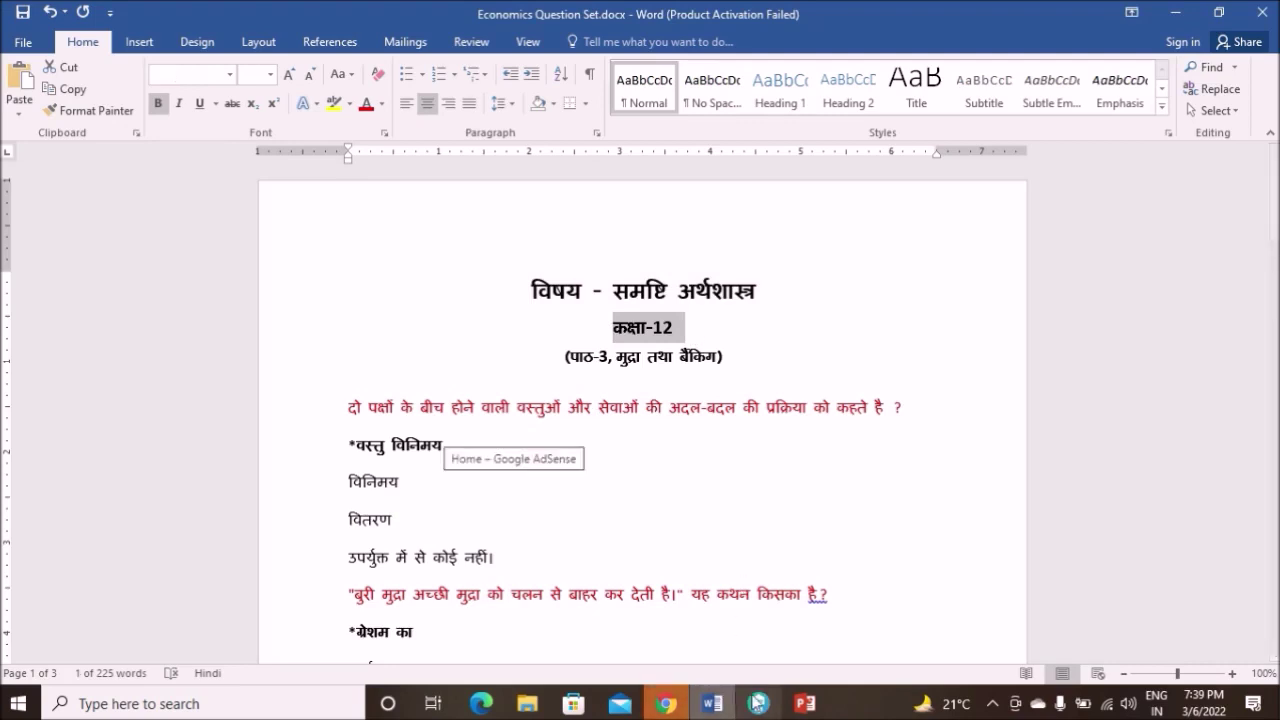
pyautogui.moveTo(759, 703)
pyautogui.click(812, 655)
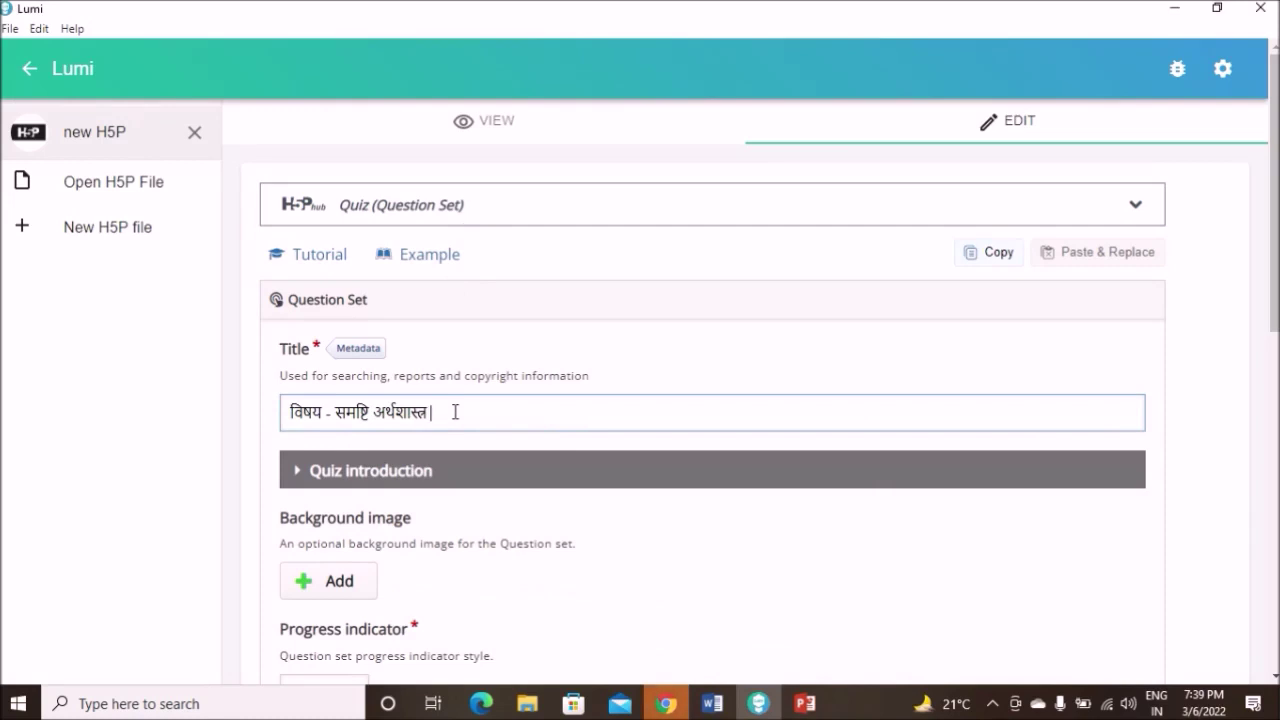
pyautogui.write('कक्षा-12')
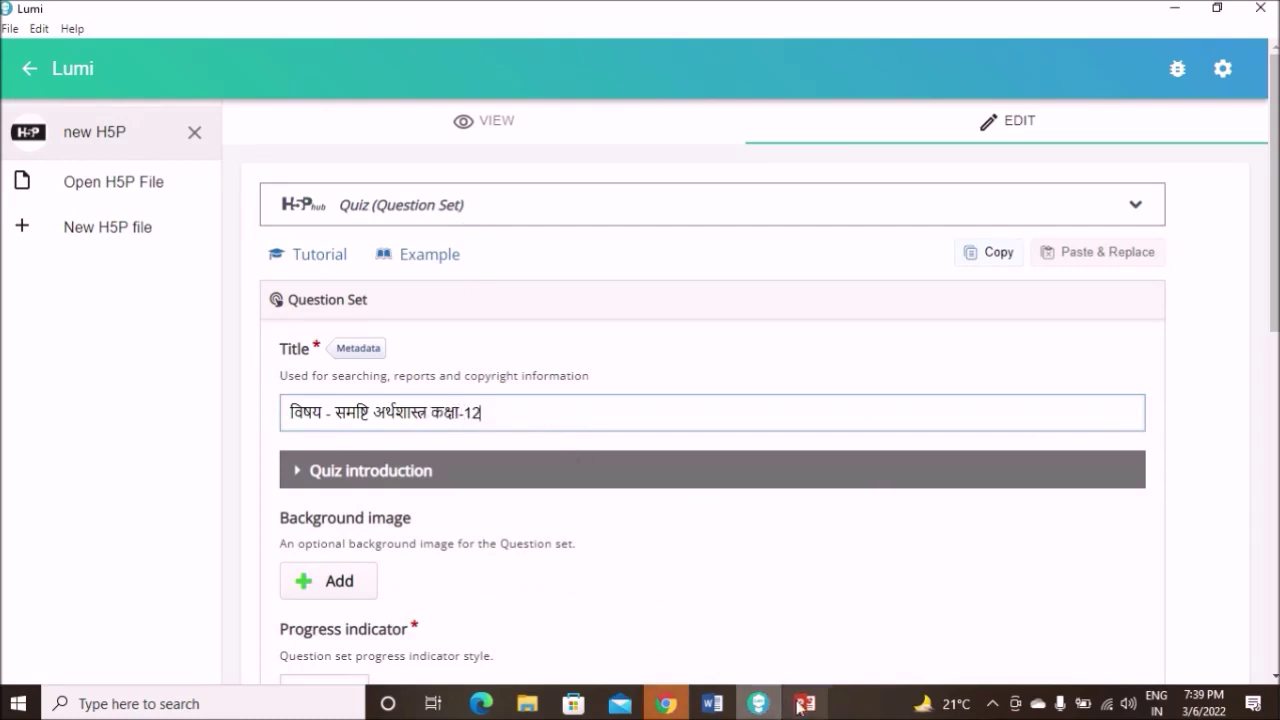
# Append the chapter line "(पाठ-3, मुद्रा तथा बैंकिग)" from Word to the Lumi quiz title and add a comma after "अर्थशास्त्र"
pyautogui.click(712, 704)
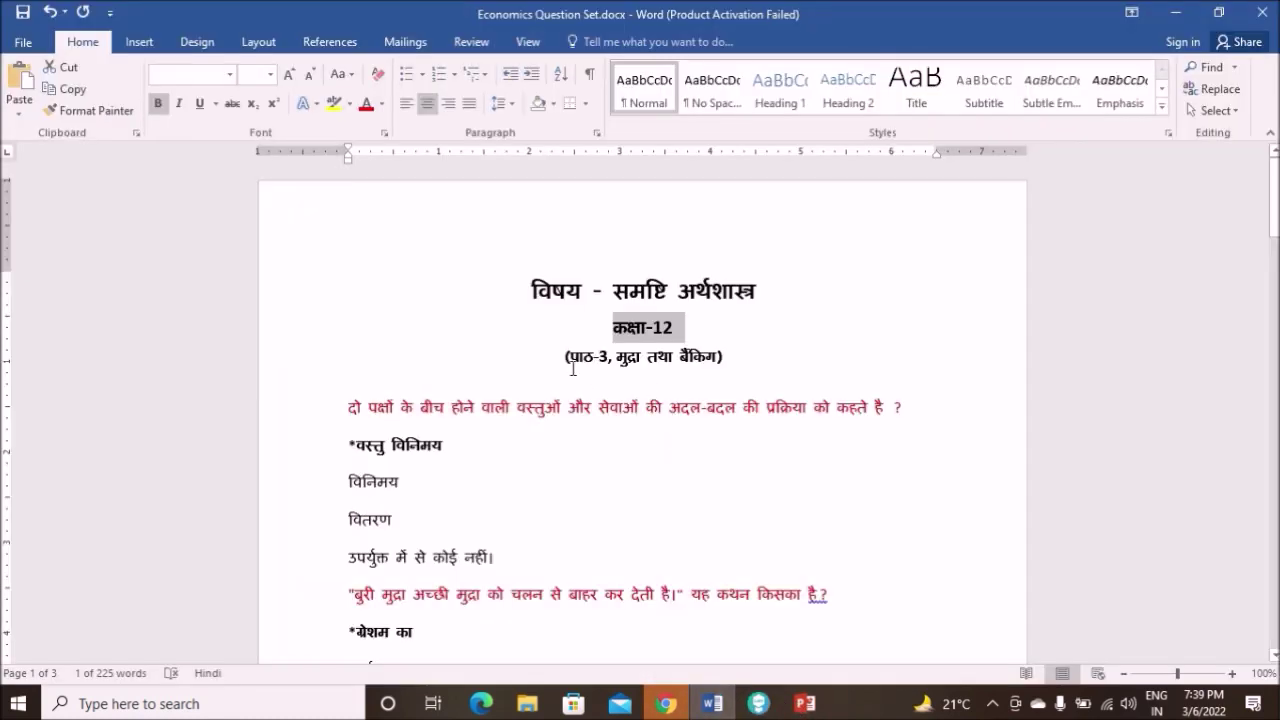
pyautogui.moveTo(565, 358); pyautogui.dragTo(748, 377)
pyautogui.hotkey('ctrl', 'c')
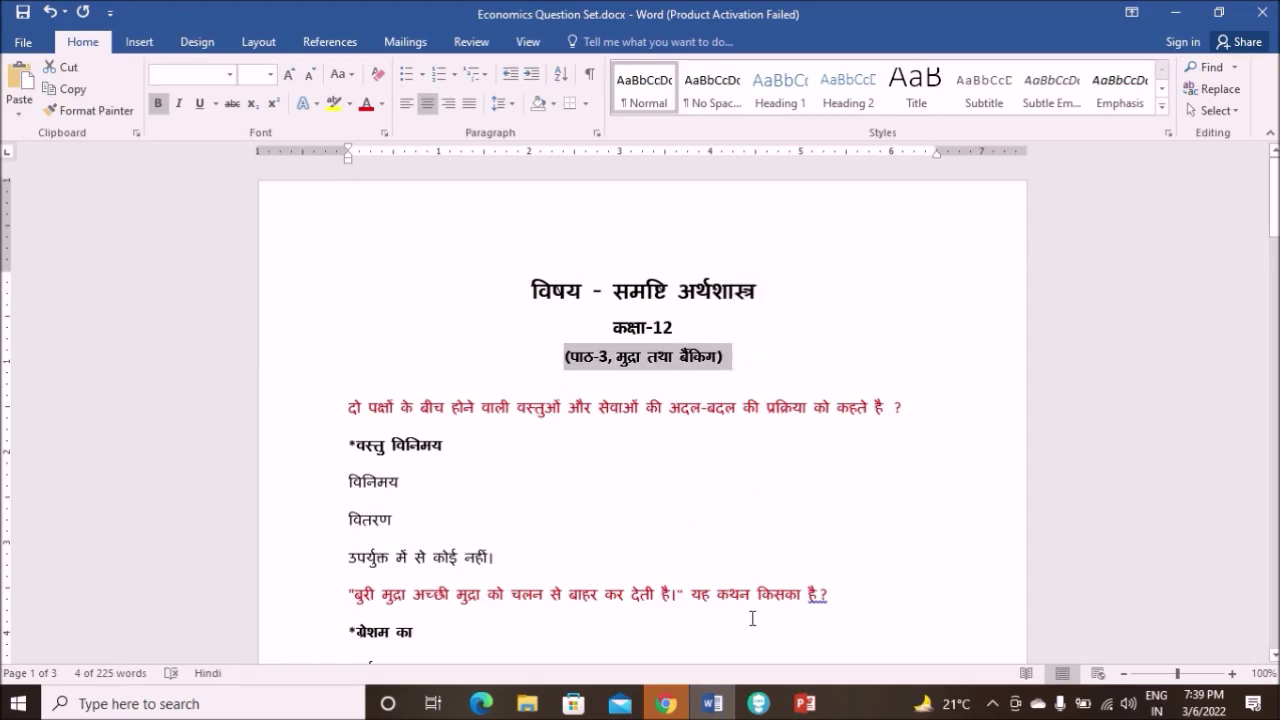
pyautogui.click(759, 704)
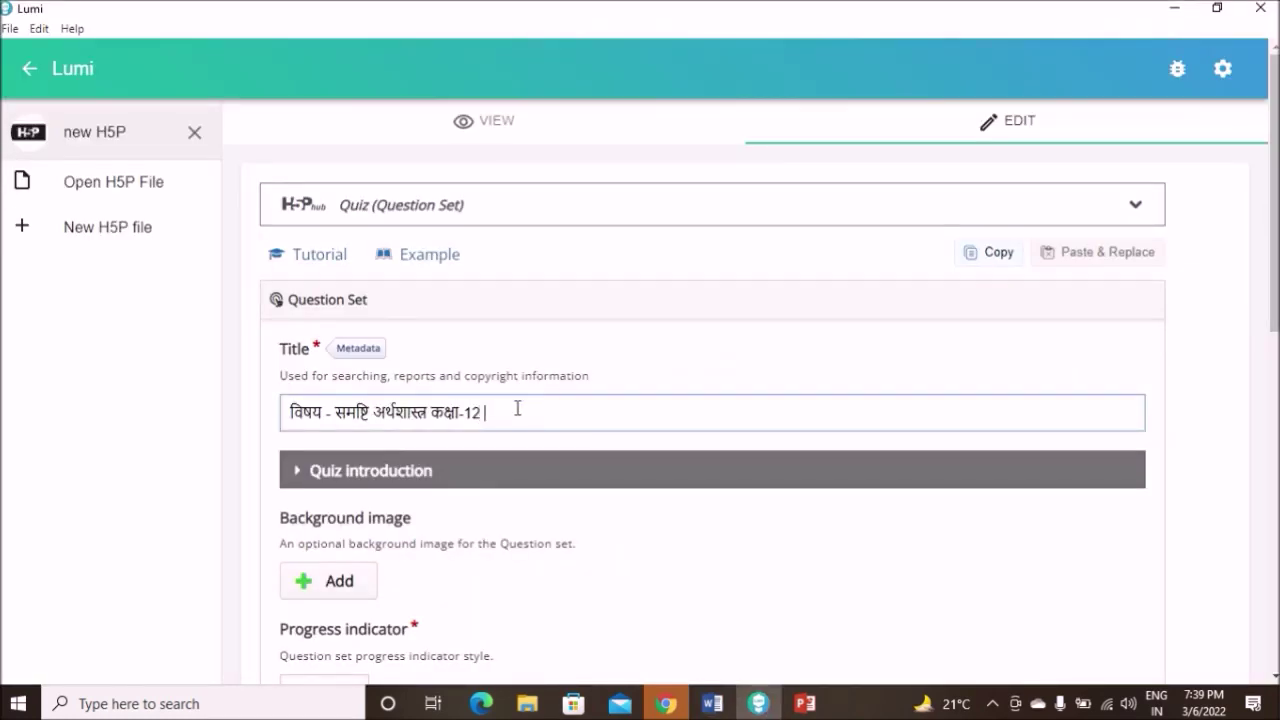
pyautogui.hotkey('ctrl', 'v')
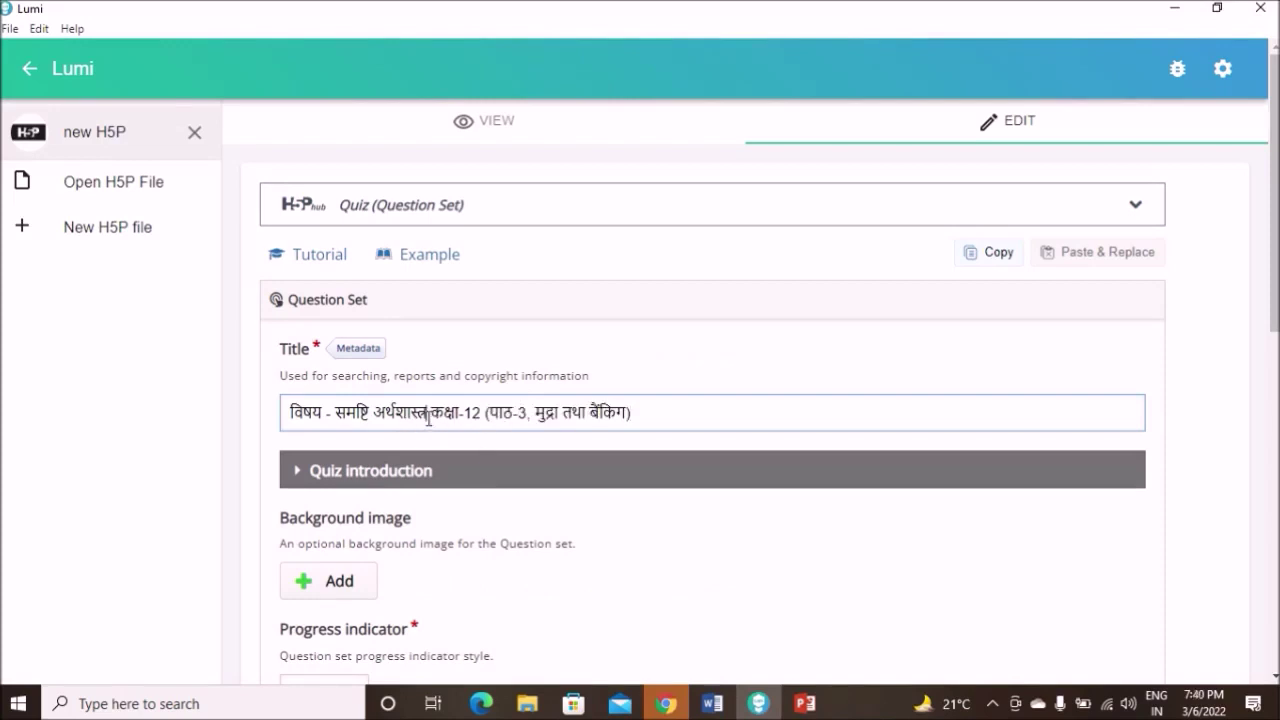
pyautogui.write(',')
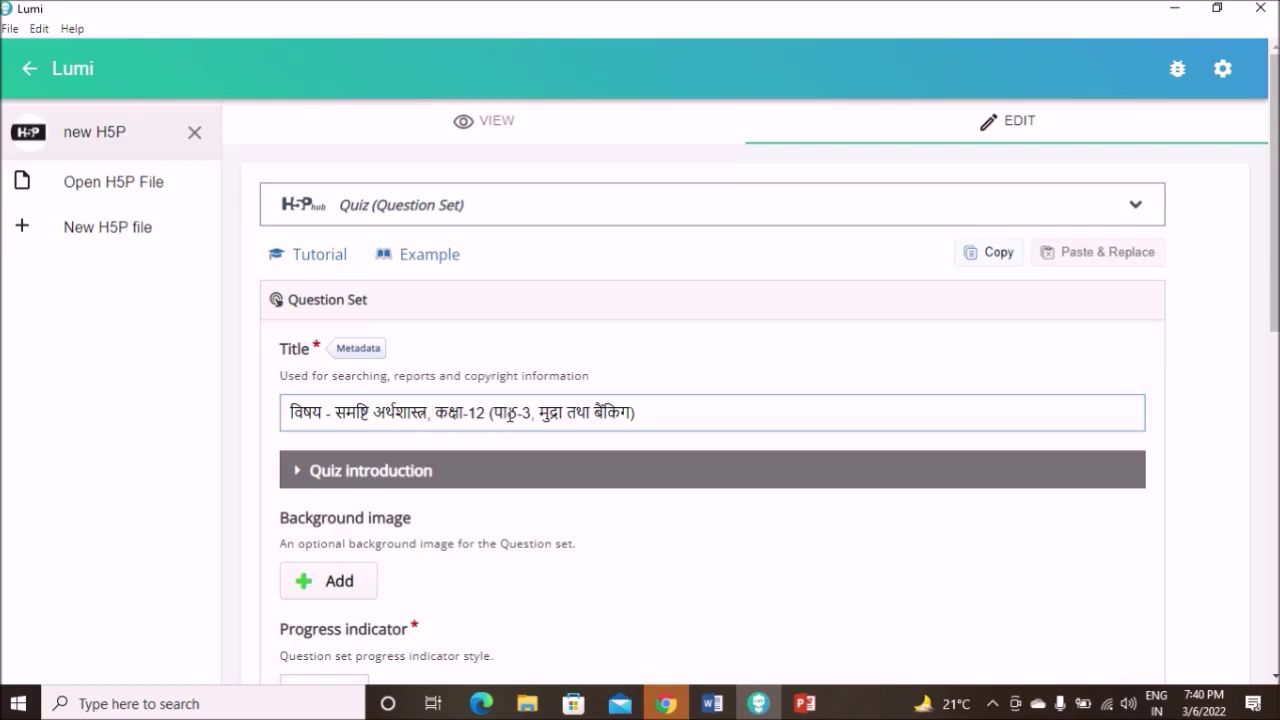
# Check the available question types, and switch the Questions section to Textual entry to view its formatting example
pyautogui.scroll(-3, 500, 491)
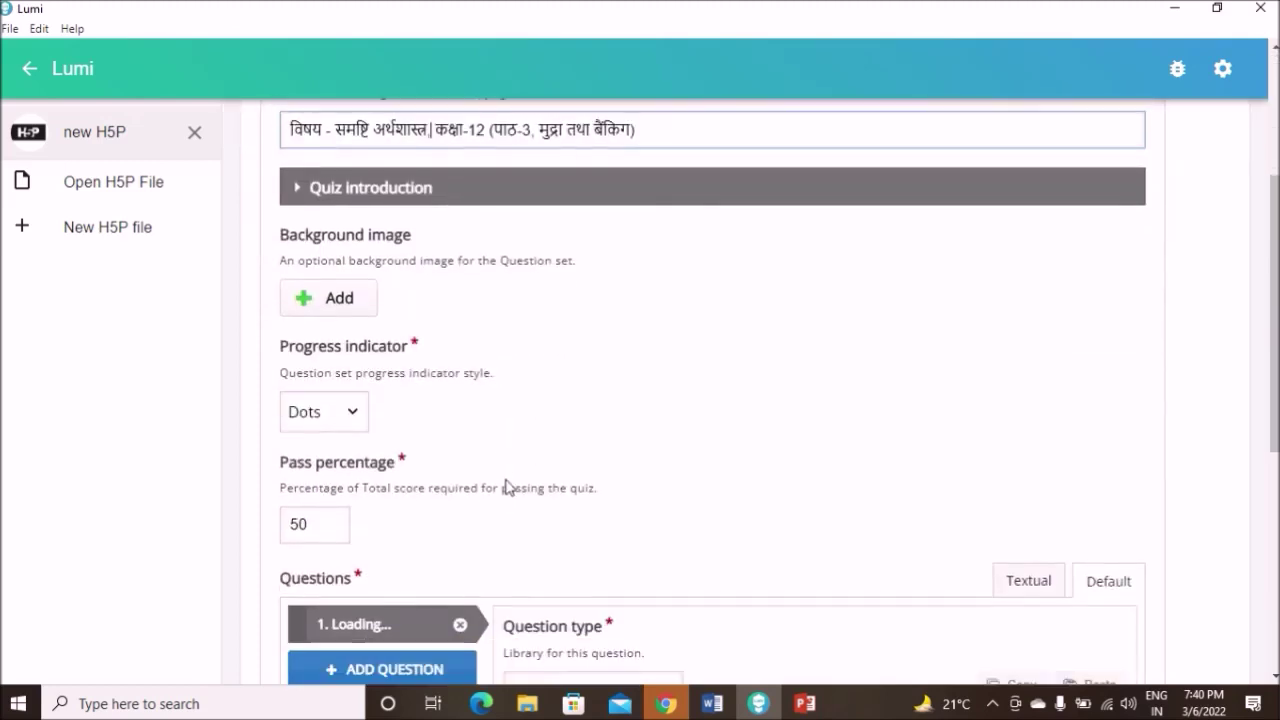
pyautogui.scroll(-2, 497, 425)
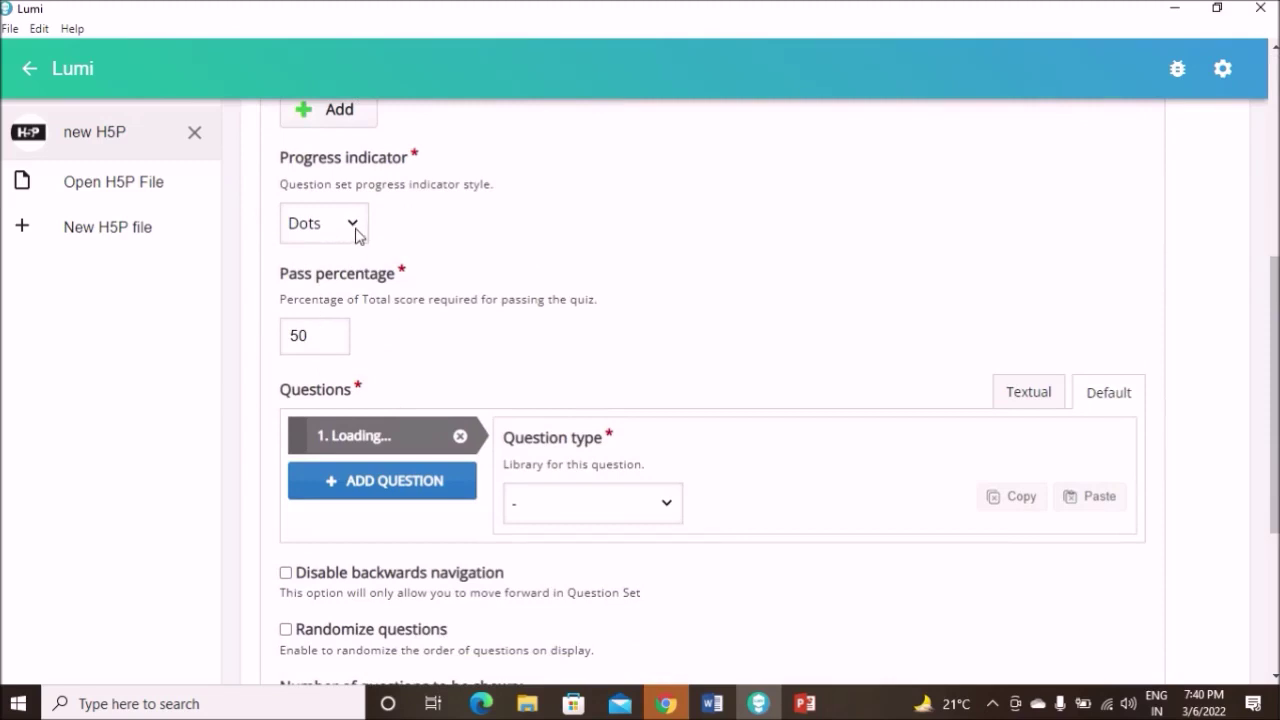
pyautogui.scroll(-1, 714, 397)
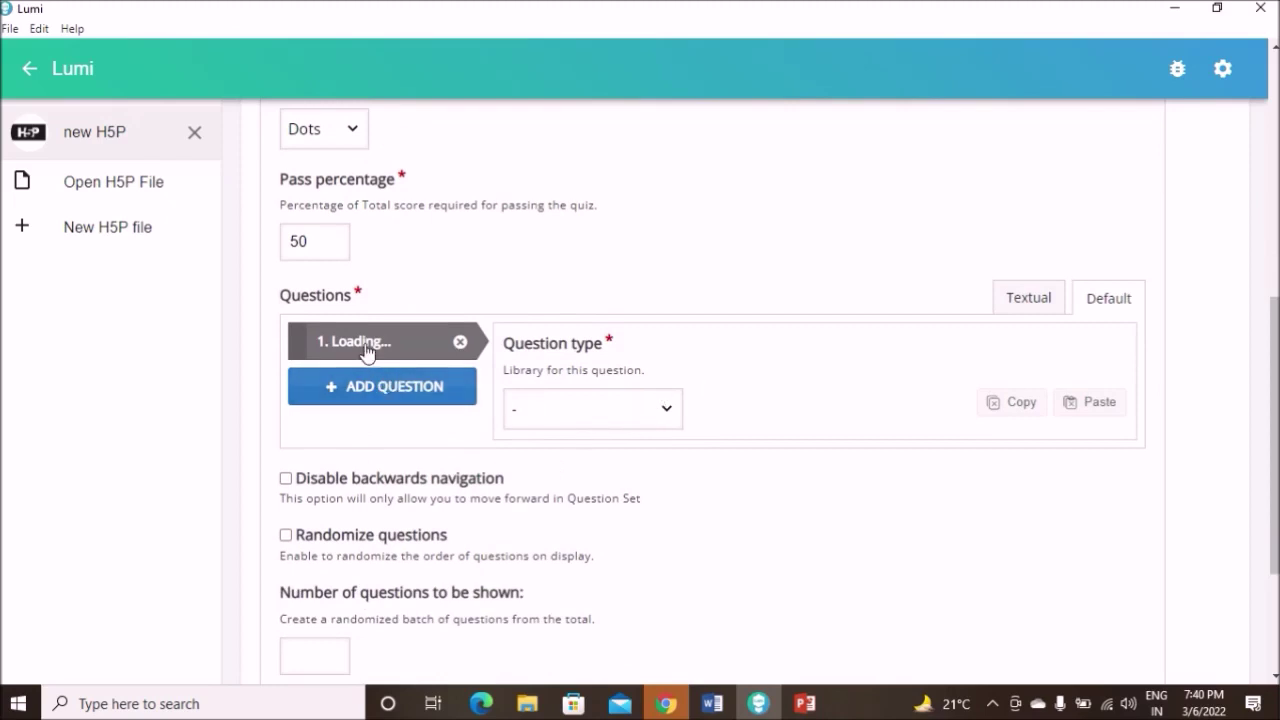
pyautogui.click(668, 410)
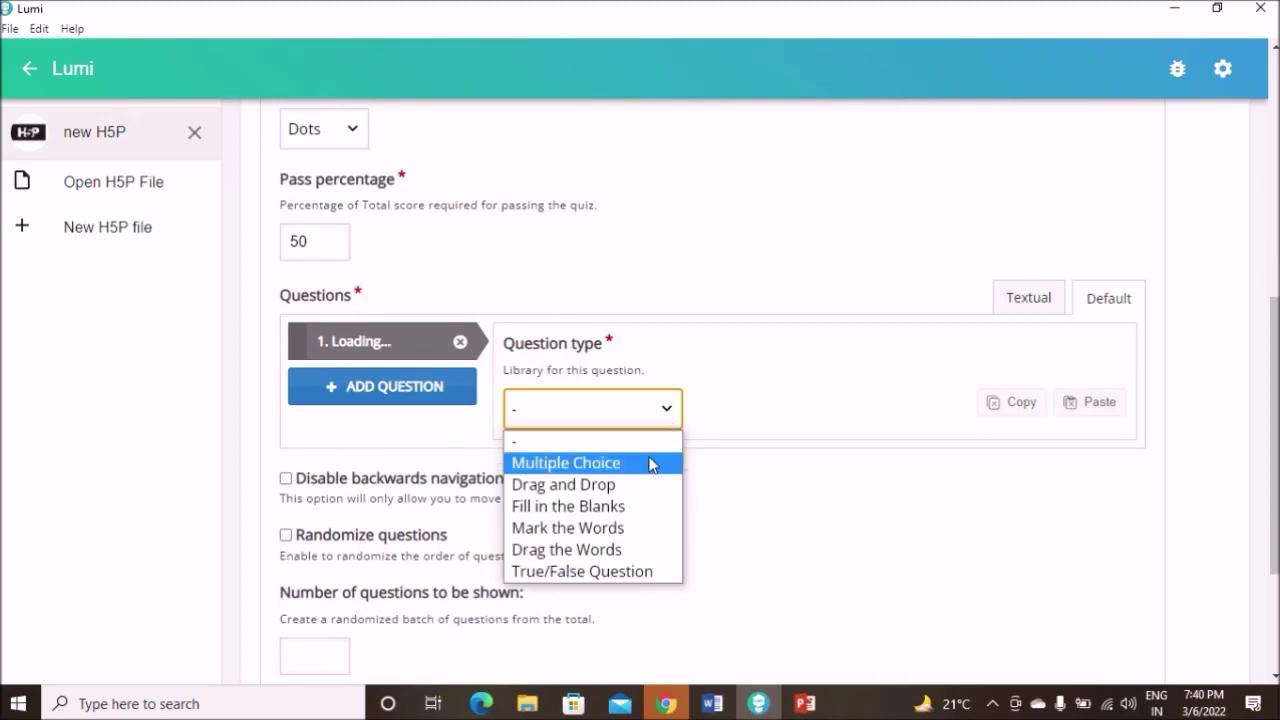
pyautogui.click(669, 413)
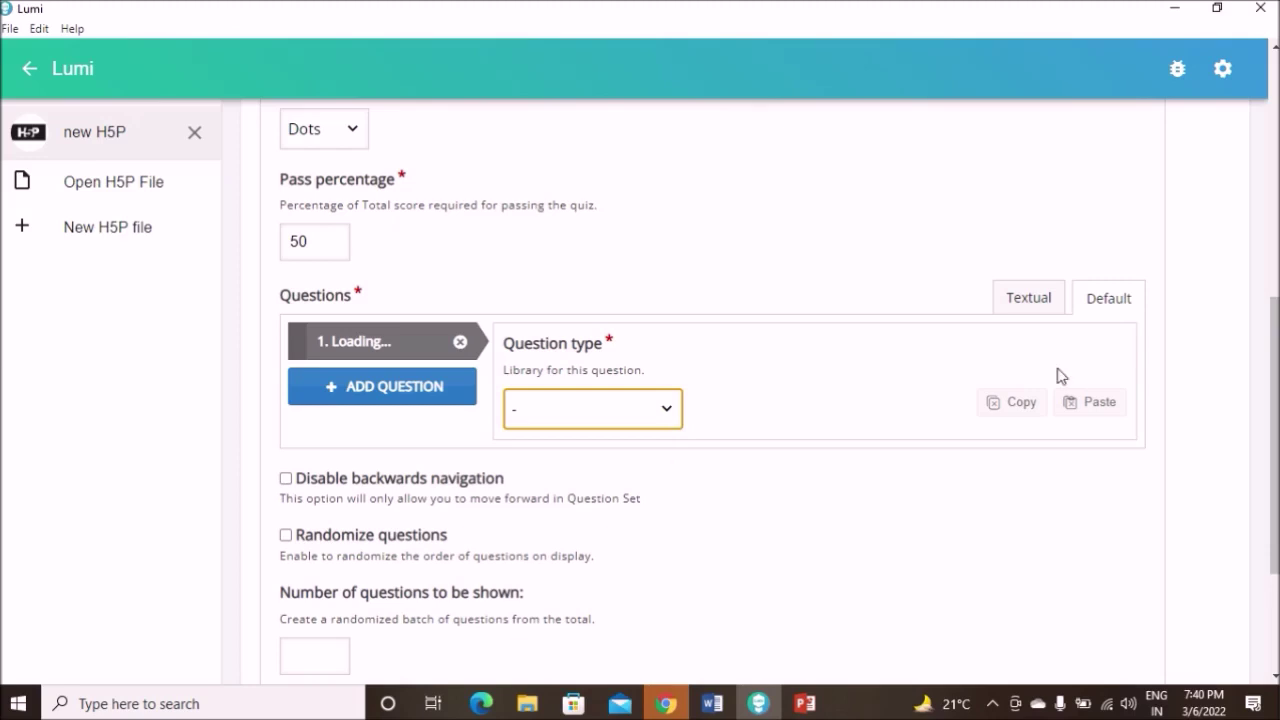
pyautogui.click(1029, 310)
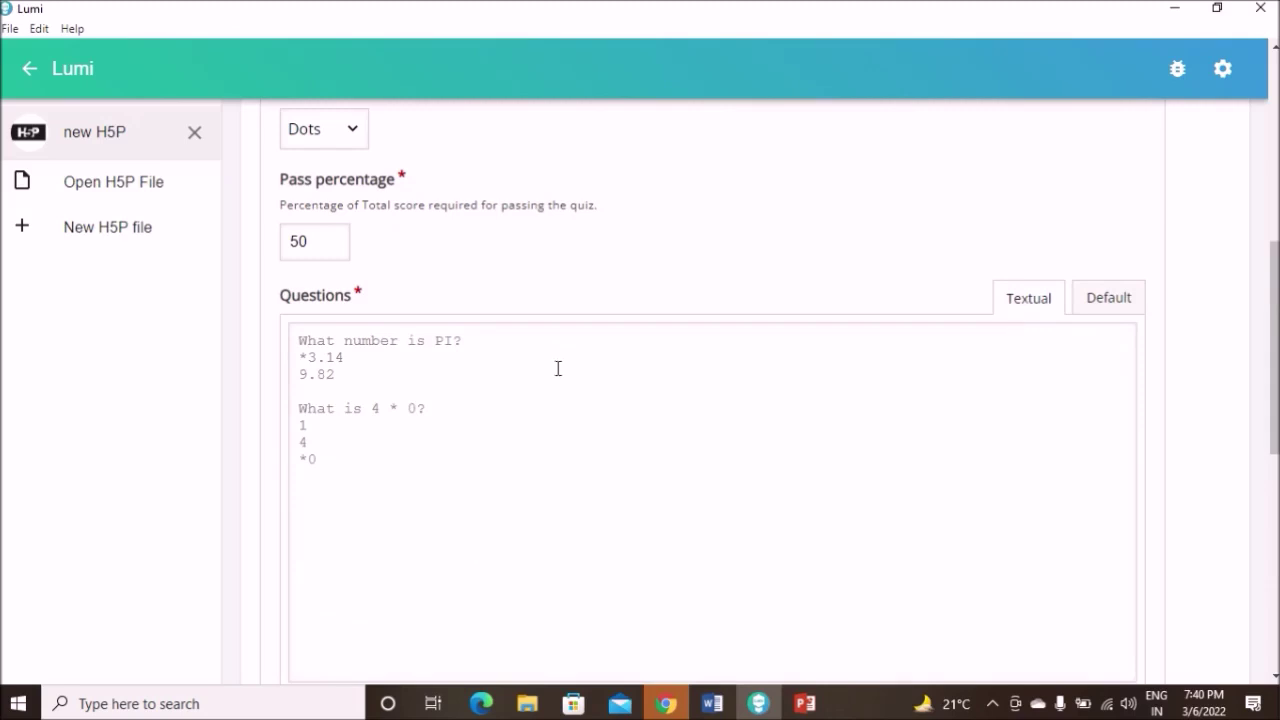
pyautogui.scroll(-2, 476, 422)
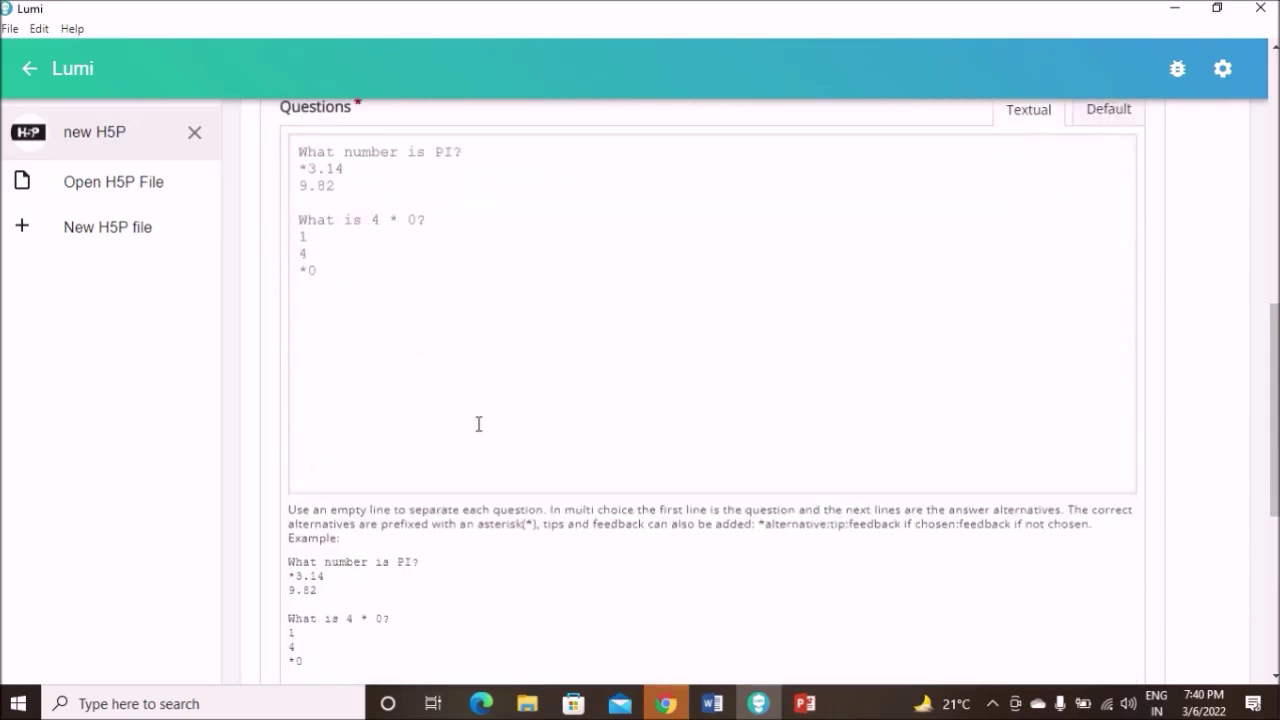
pyautogui.scroll(1, 478, 424)
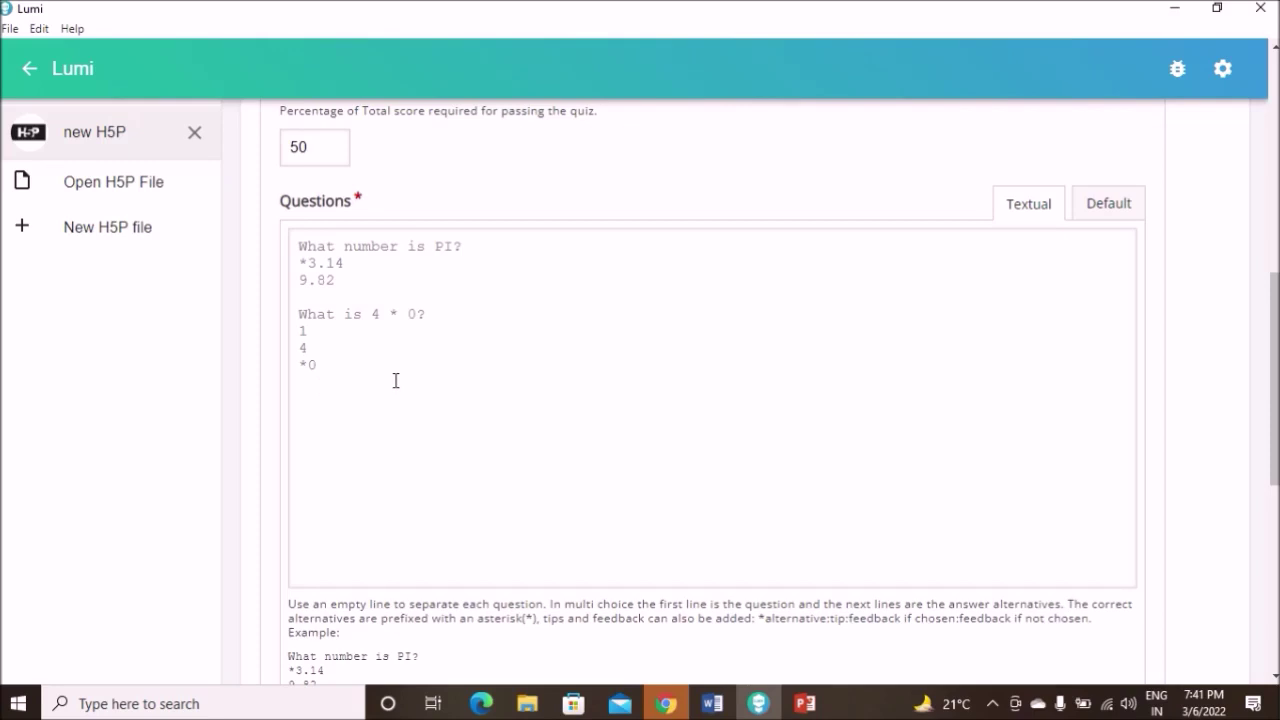
# Review the Word question set for how each question, its answer alternatives and the asterisk-marked correct answers are laid out
pyautogui.click(712, 706)
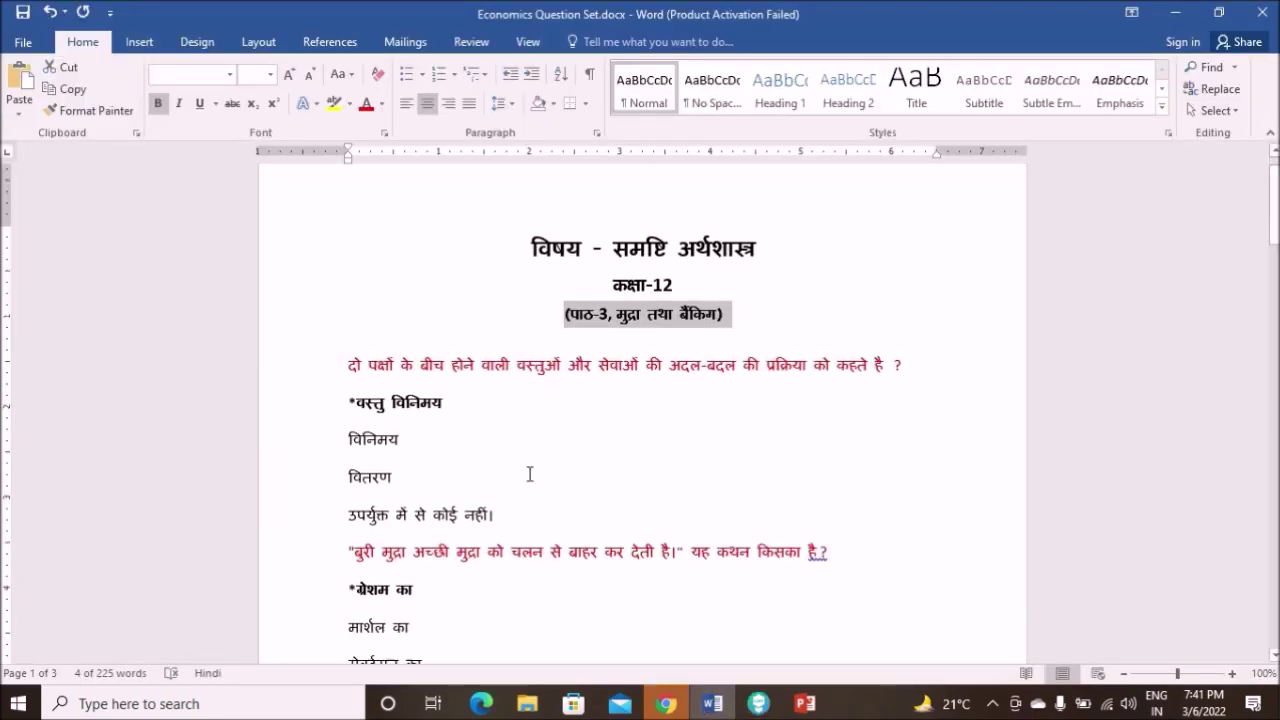
pyautogui.scroll(-1, 531, 472)
pyautogui.click(566, 443)
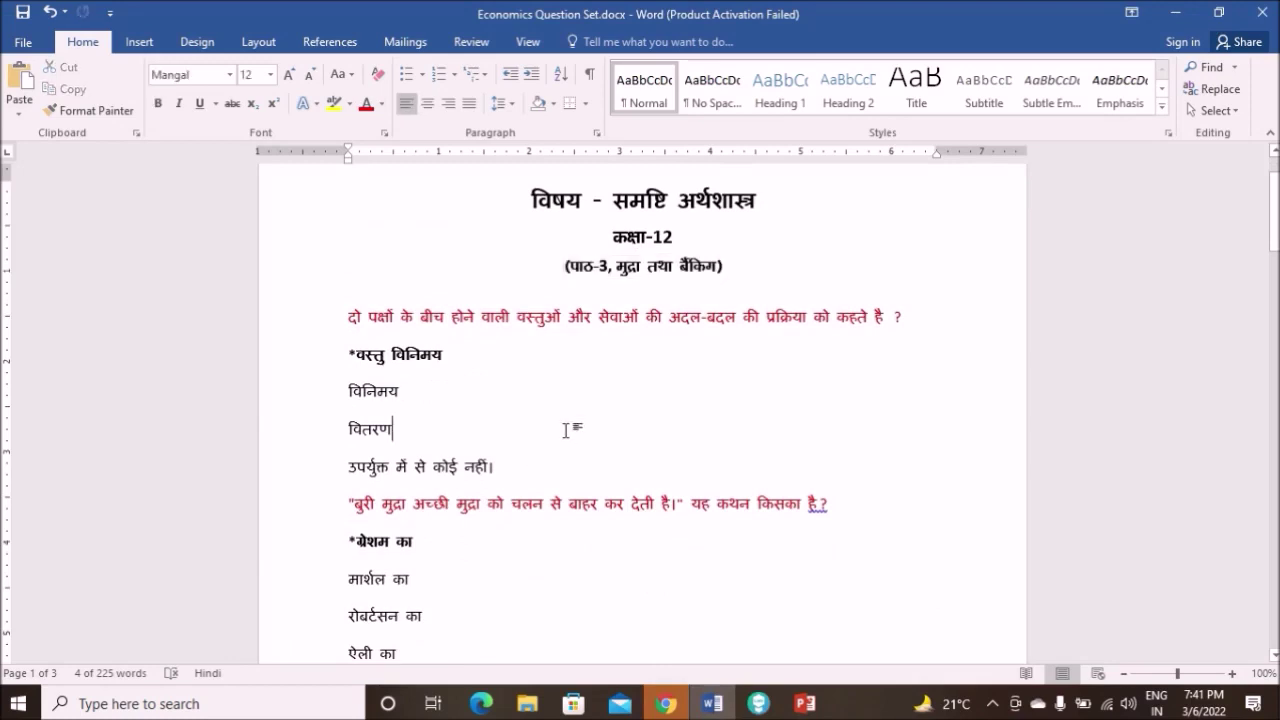
pyautogui.scroll(-5, 571, 420)
pyautogui.scroll(4, 573, 420)
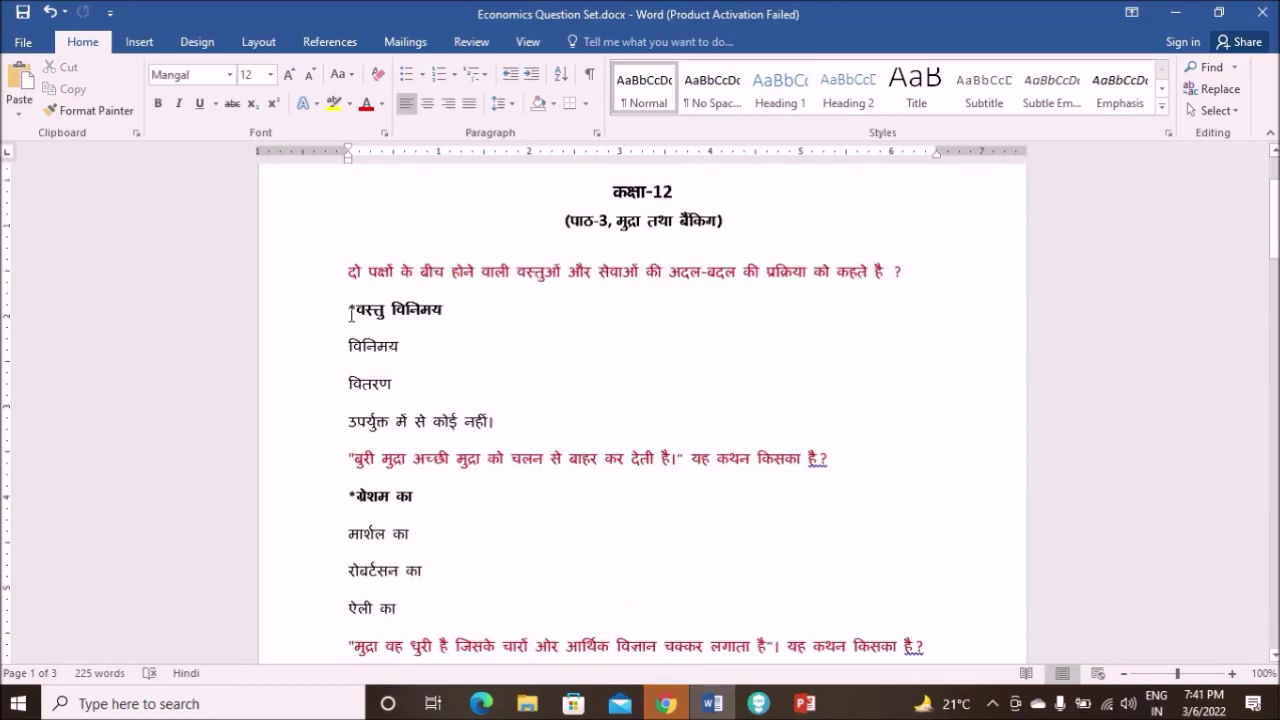
pyautogui.scroll(-1, 411, 524)
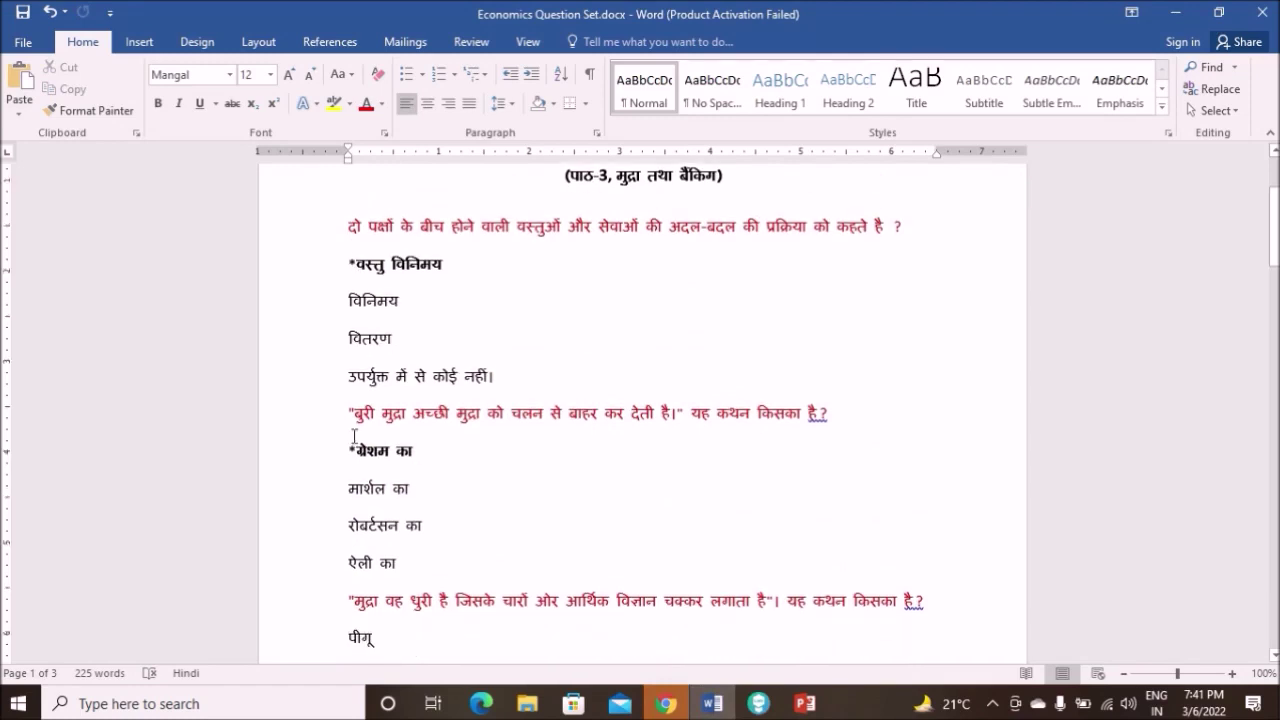
pyautogui.scroll(-3, 530, 478)
pyautogui.scroll(-1, 535, 478)
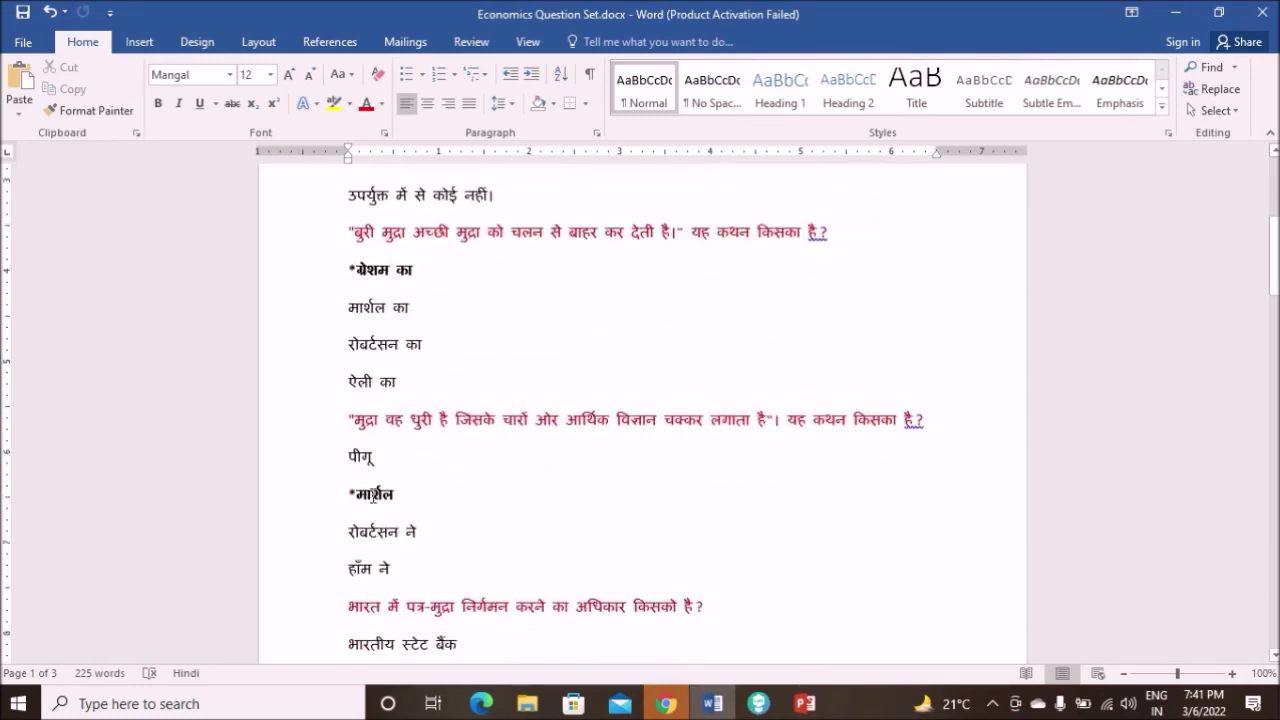
pyautogui.scroll(-6, 563, 471)
pyautogui.scroll(-15, 589, 462)
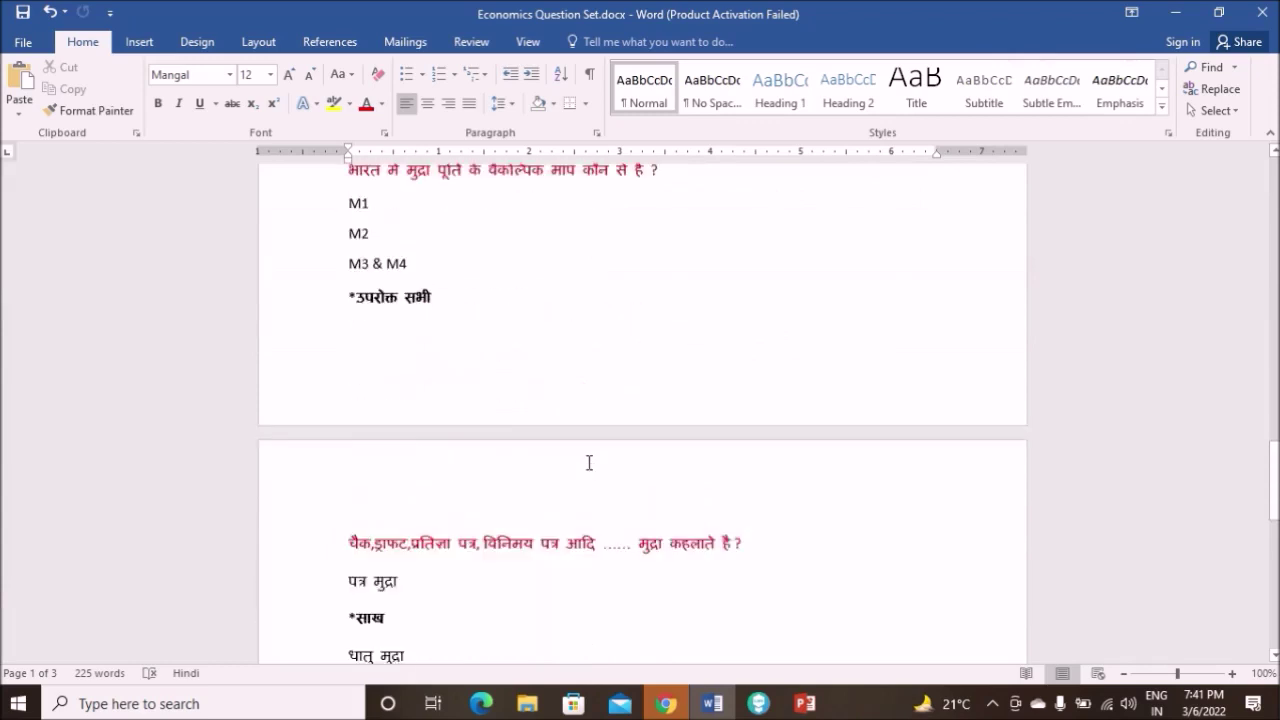
pyautogui.scroll(5, 589, 462)
pyautogui.scroll(5, 589, 462)
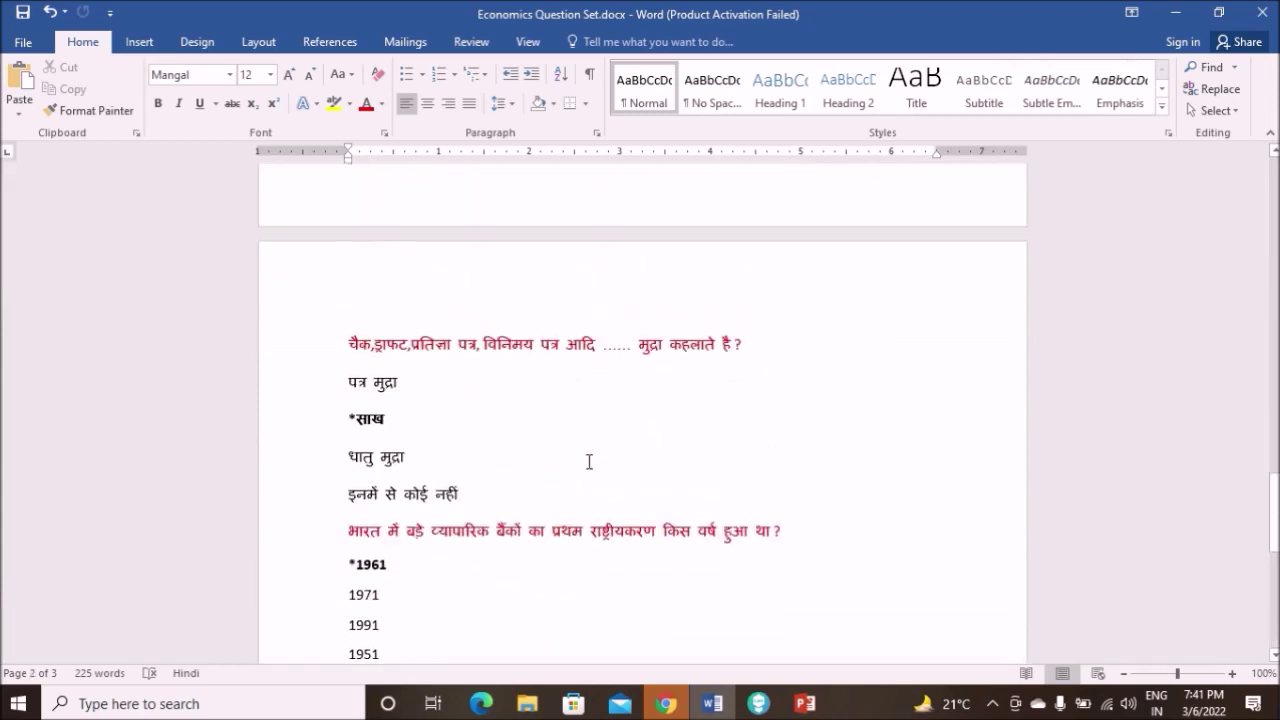
pyautogui.scroll(20, 589, 462)
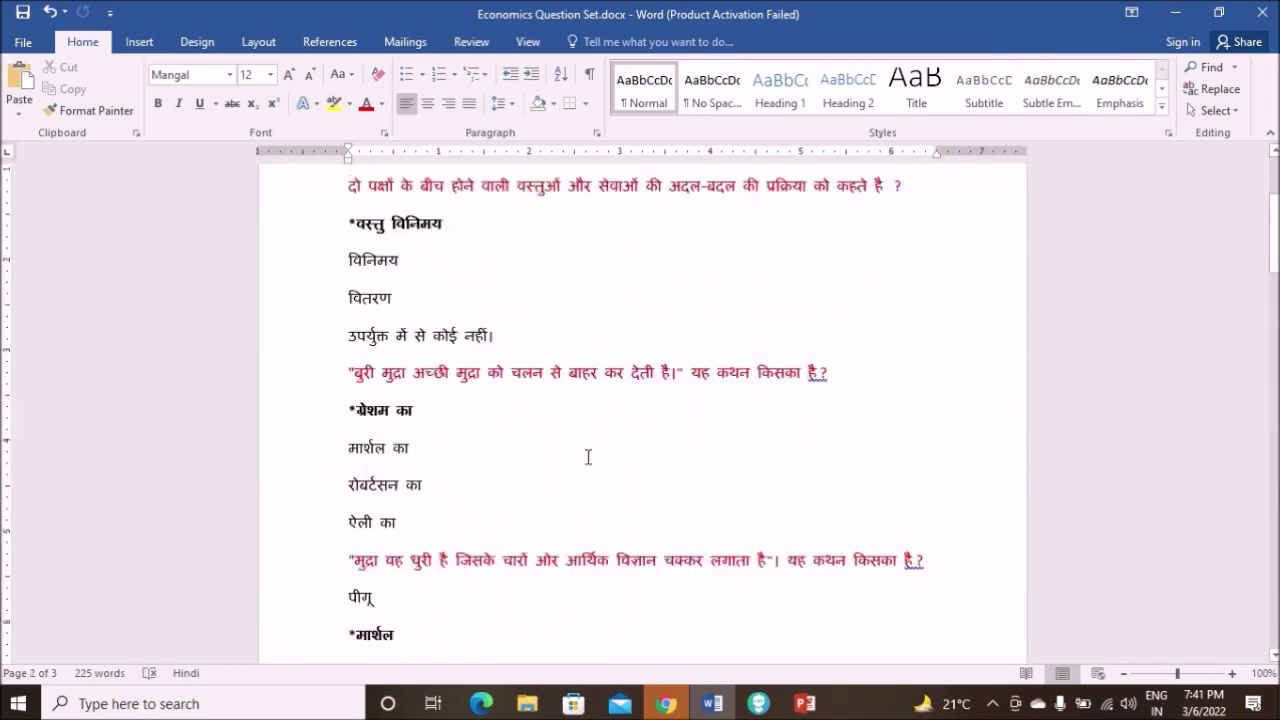
# Copy all questions and answer alternatives below the Word heading, from the "दो पक्षों" question through "1951", into Lumi's textual Questions field
pyautogui.press('Up')
pyautogui.press('Up')
pyautogui.press('Up')
pyautogui.press('Home')
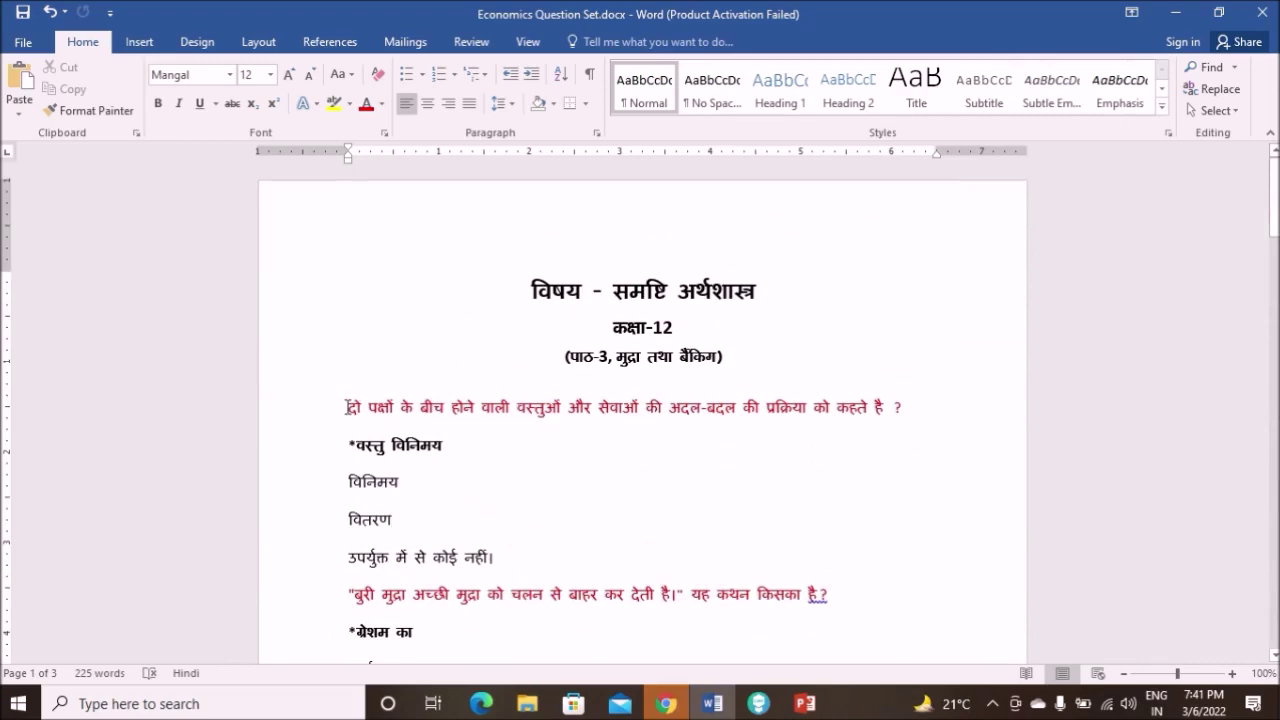
pyautogui.moveTo(349, 407); pyautogui.dragTo(558, 534)
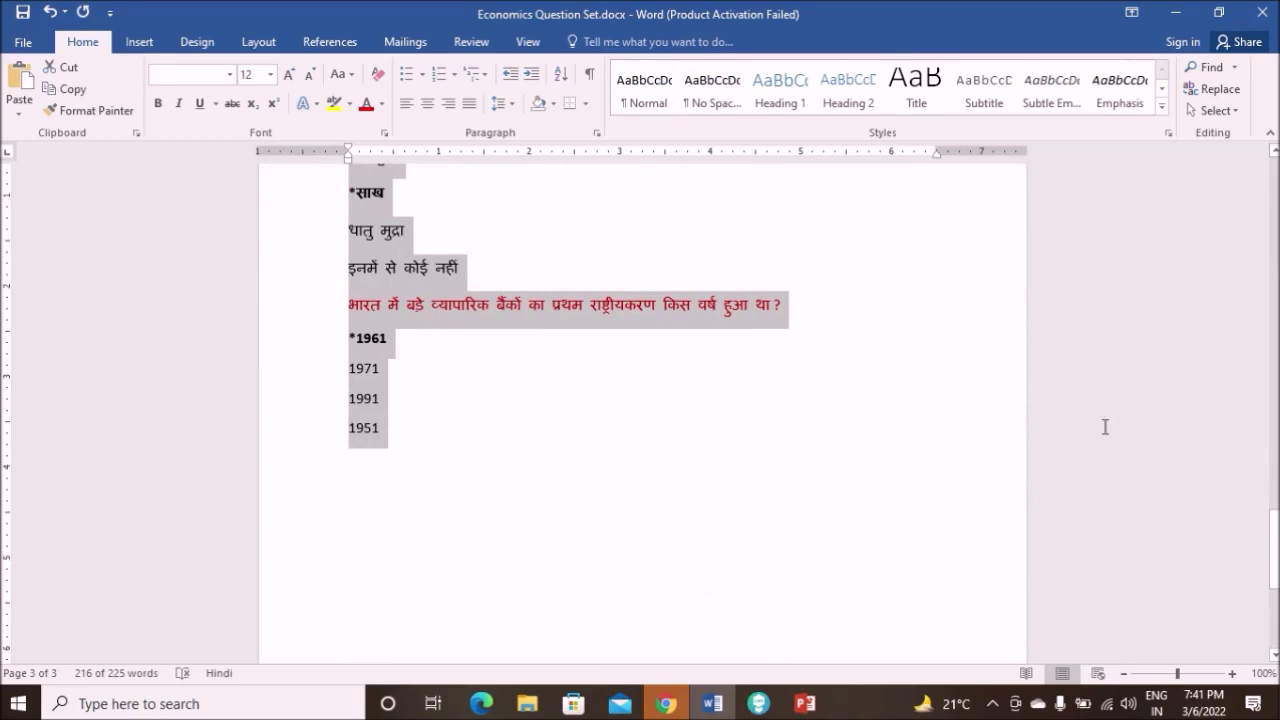
pyautogui.click(758, 703)
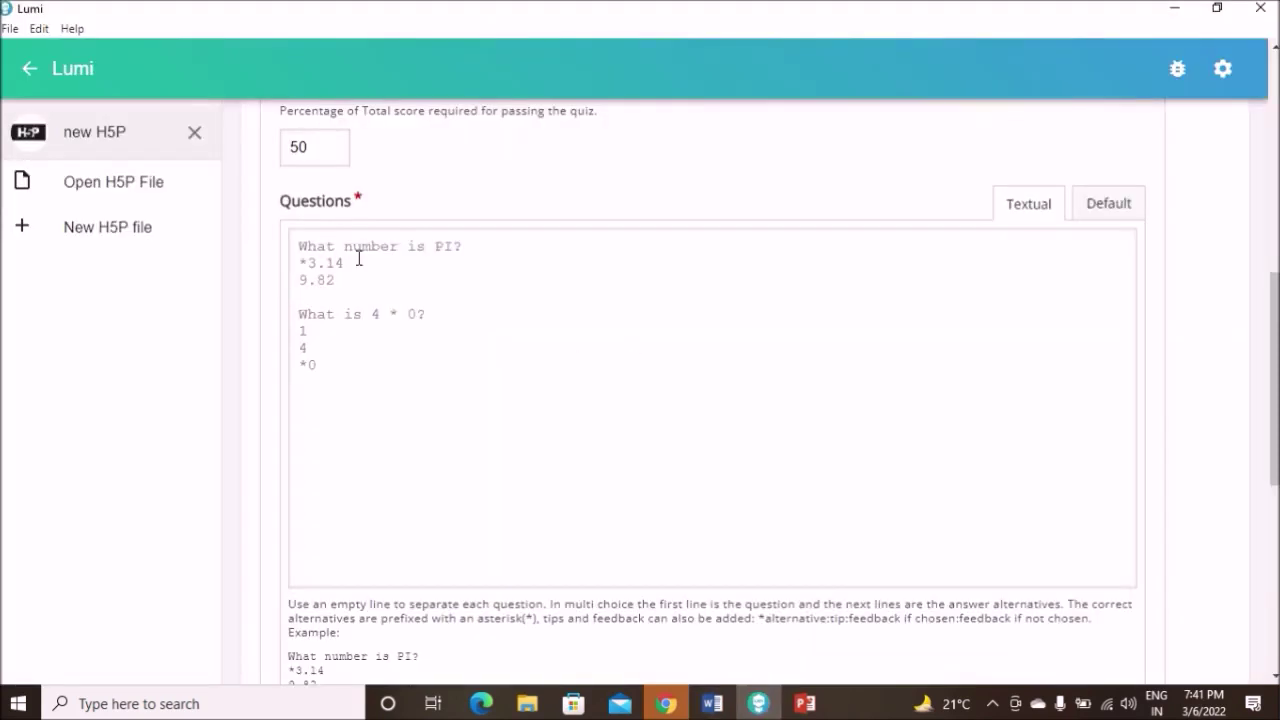
pyautogui.click(302, 251)
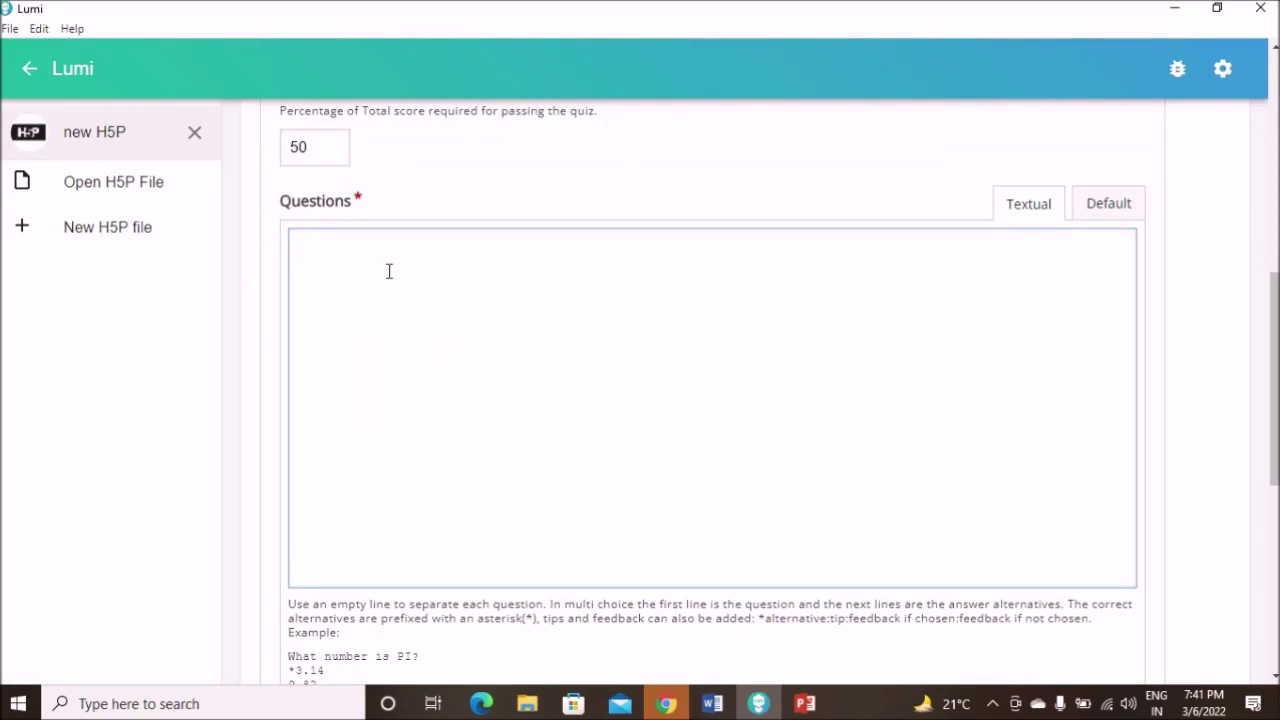
pyautogui.hotkey('ctrl', 'v')
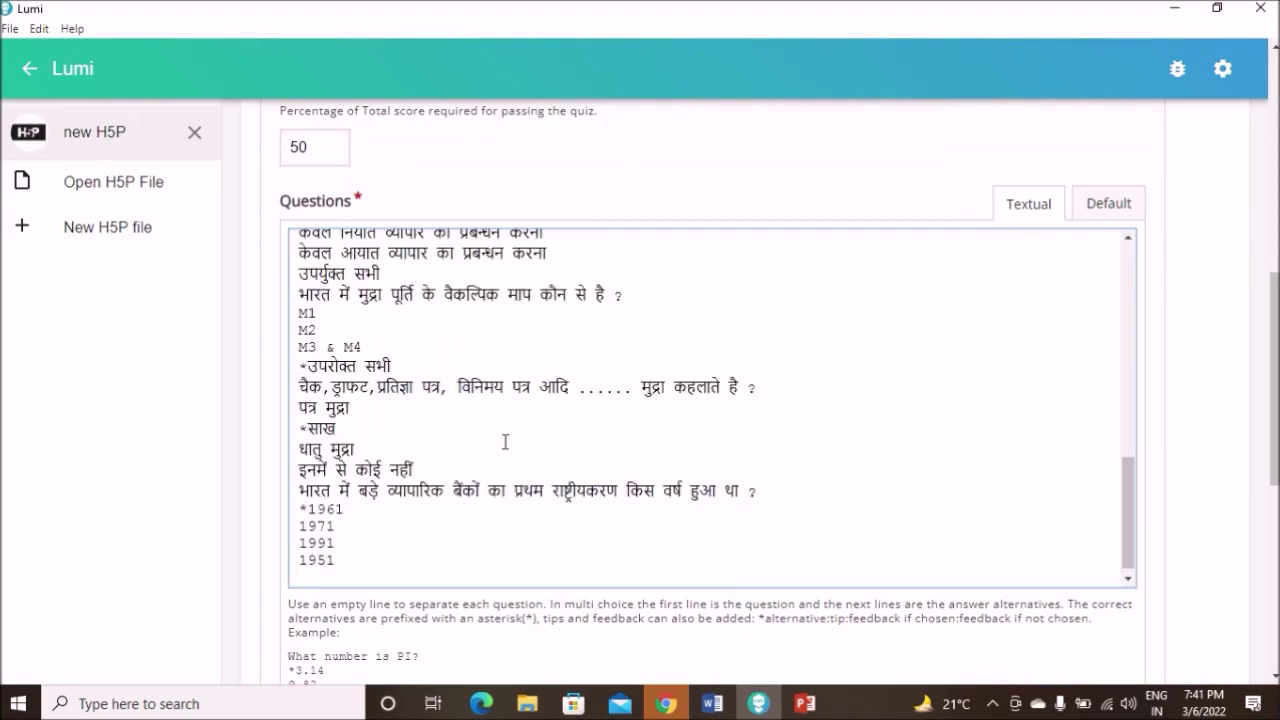
# Insert two empty lines after the first question's last alternative "उपर्युक्त में से कोई नहीं।" and after the second question's "ऐली का"
pyautogui.scroll(1, 504, 441)
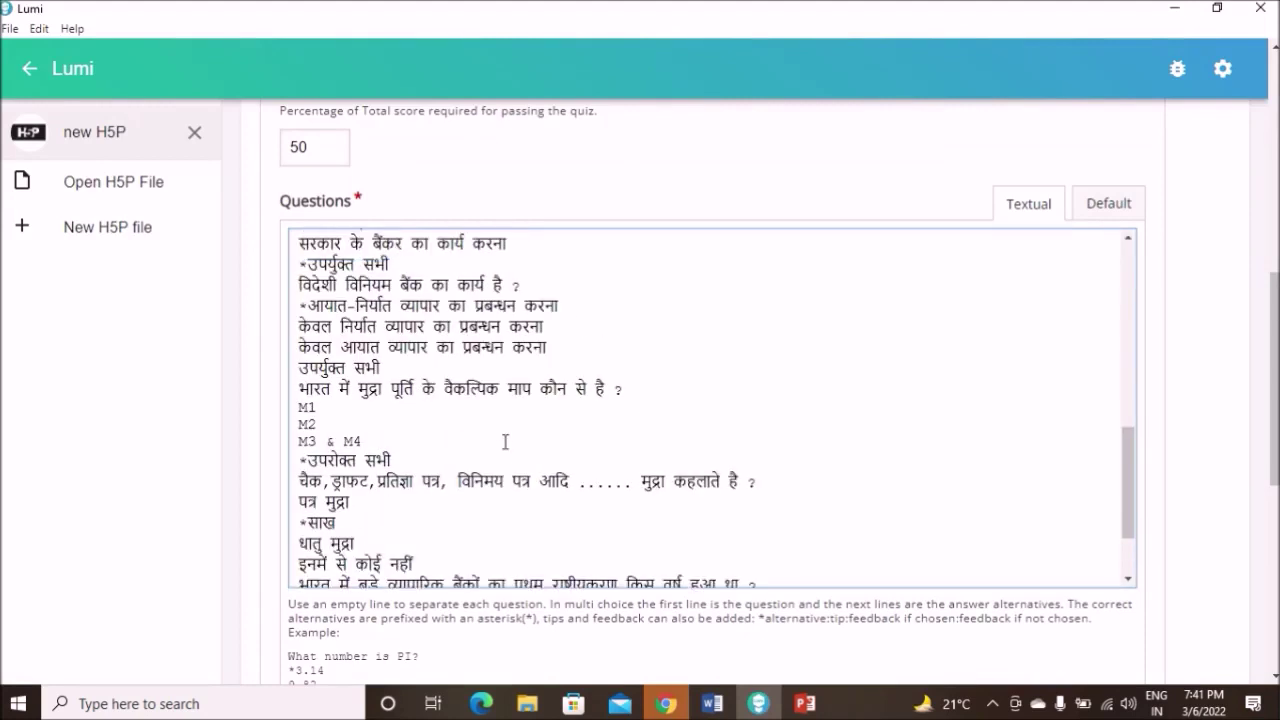
pyautogui.scroll(10, 505, 441)
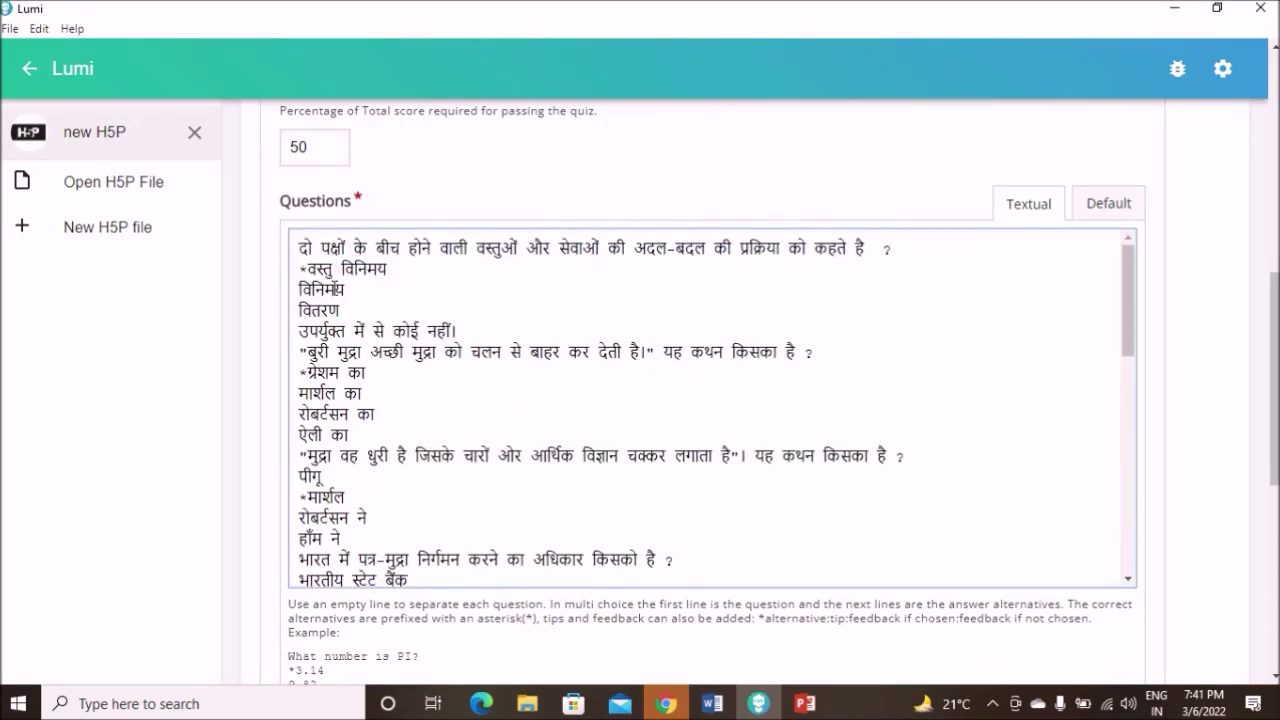
pyautogui.click(471, 331)
pyautogui.press('Return')
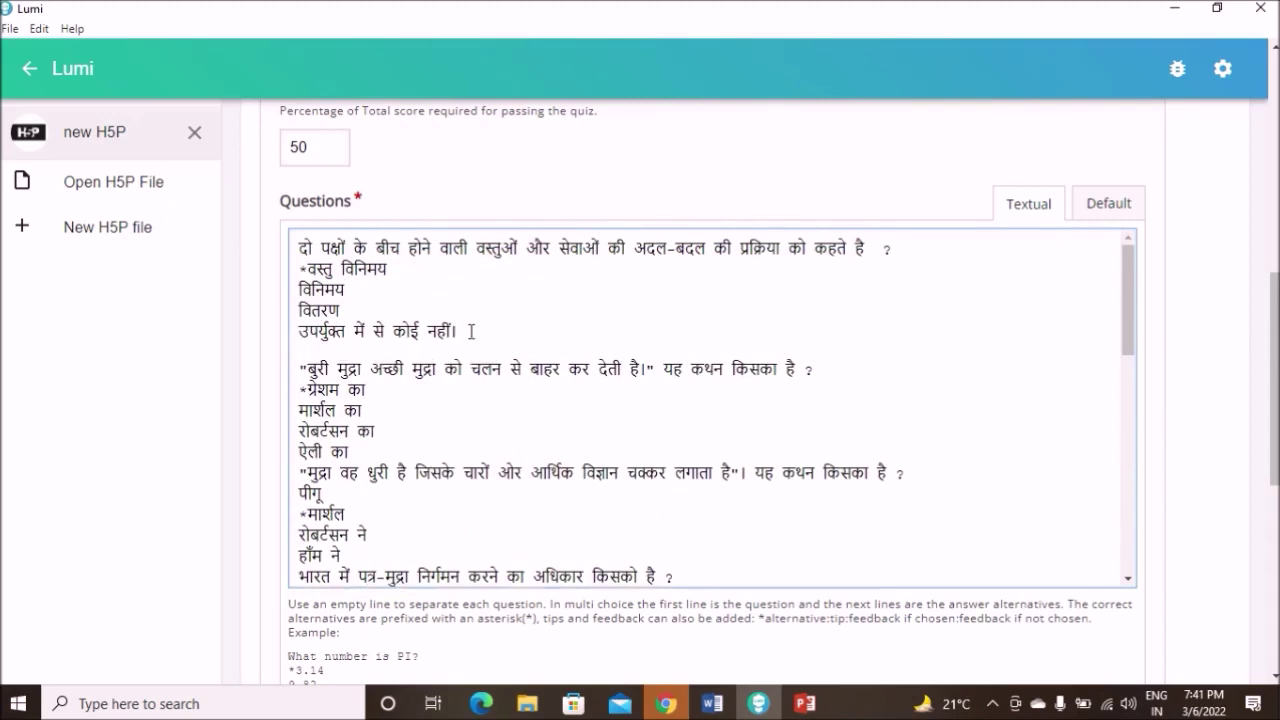
pyautogui.press('Return')
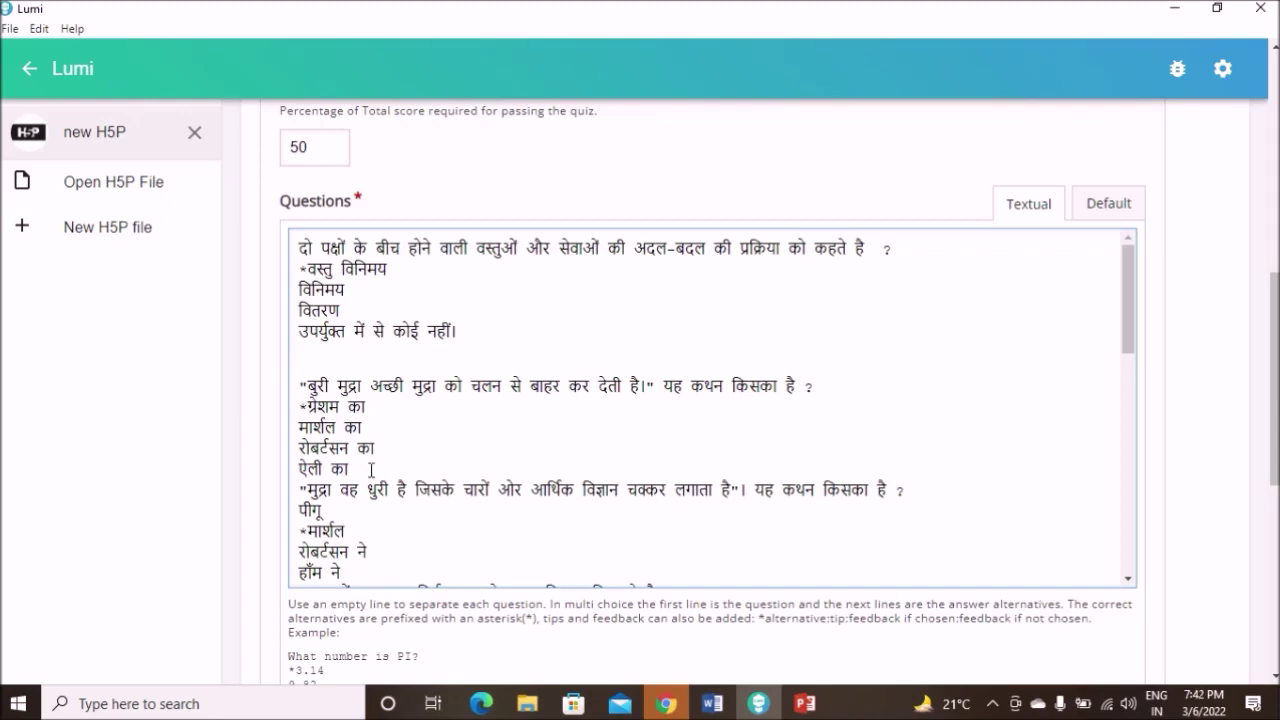
pyautogui.click(427, 469)
pyautogui.press('Return')
pyautogui.press('Return')
# Separate the fourth and fifth questions with two empty lines each, after the alternatives "हाँम ने" and "केन्द्र सरकार"
pyautogui.scroll(-4, 428, 466)
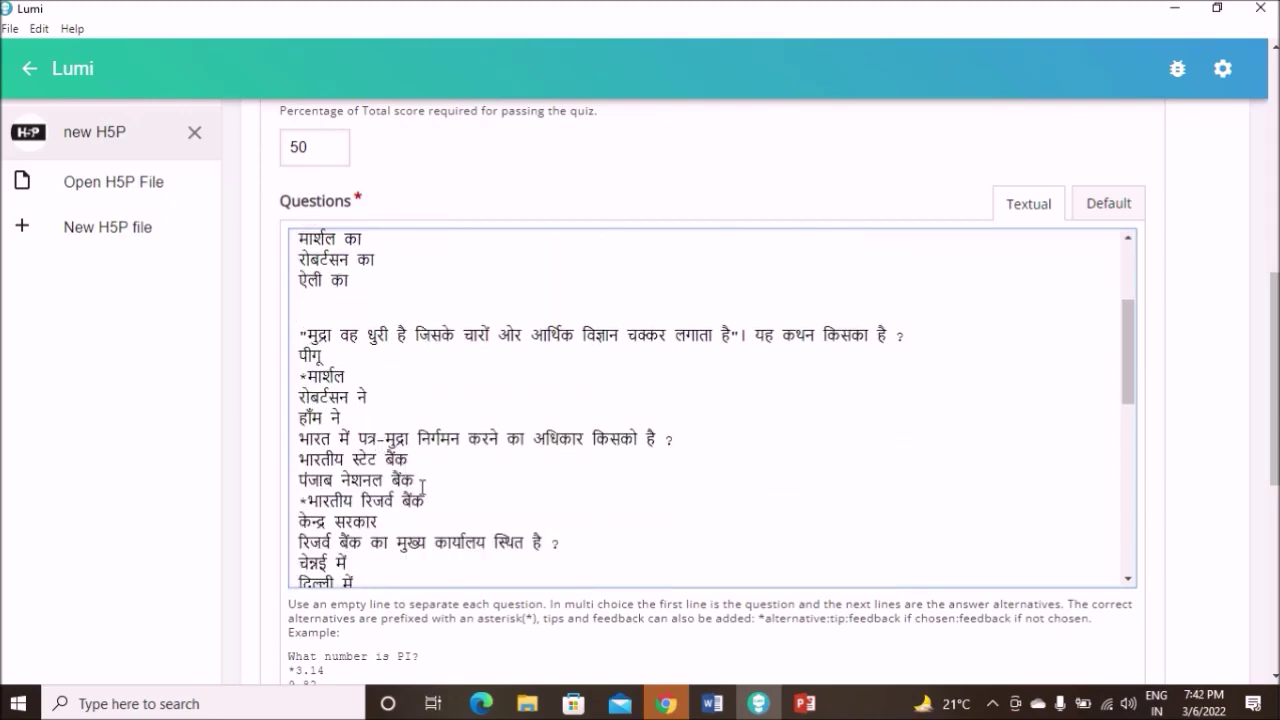
pyautogui.click(370, 420)
pyautogui.press('Return')
pyautogui.press('Return')
pyautogui.scroll(-1, 381, 427)
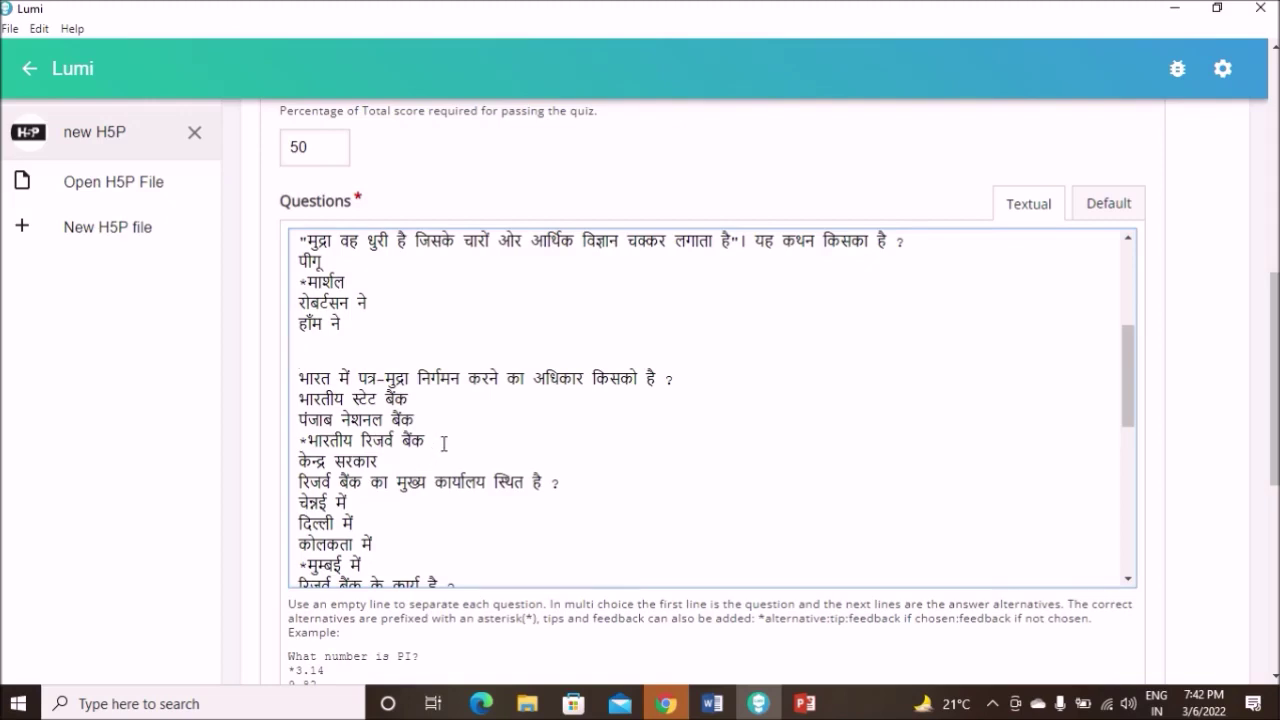
pyautogui.press('Return')
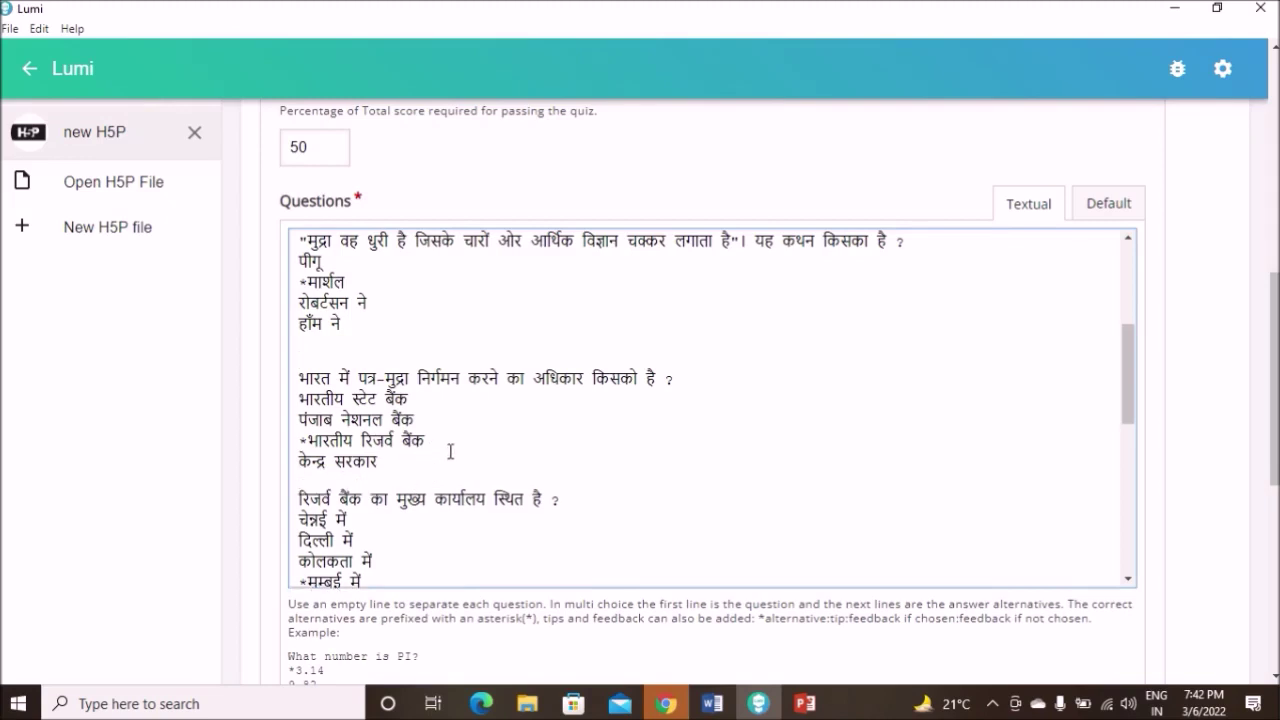
pyautogui.press('Return')
# Add two empty lines after "*मुम्बई में" and after the "*उपर्युक्त सभी" alternative of the Reserve Bank functions question
pyautogui.scroll(-1, 451, 452)
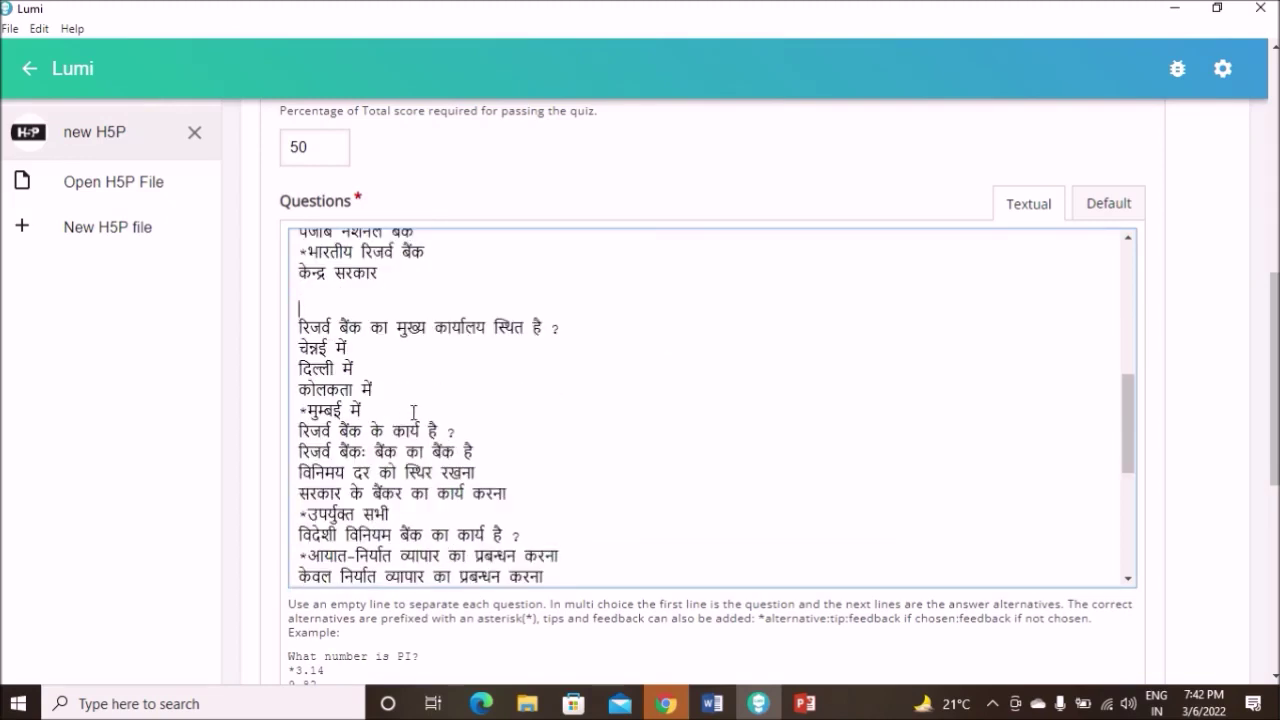
pyautogui.click(396, 409)
pyautogui.press('Return')
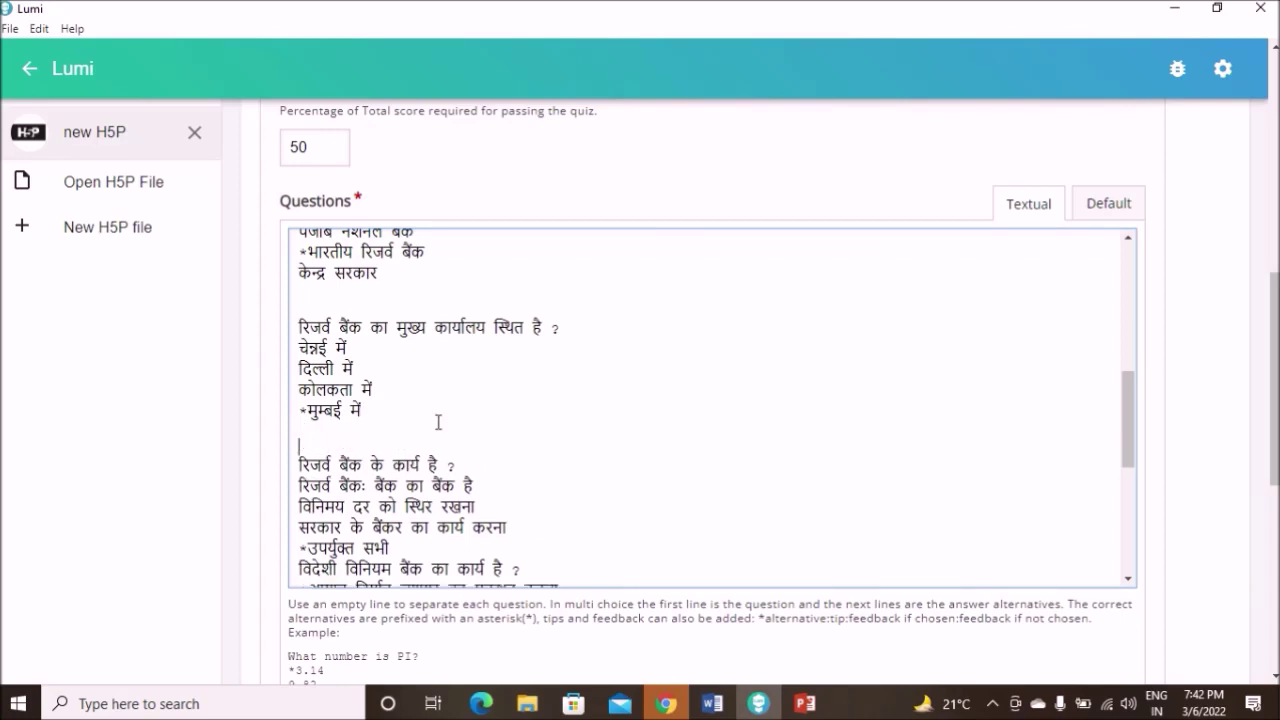
pyautogui.scroll(-3, 430, 410)
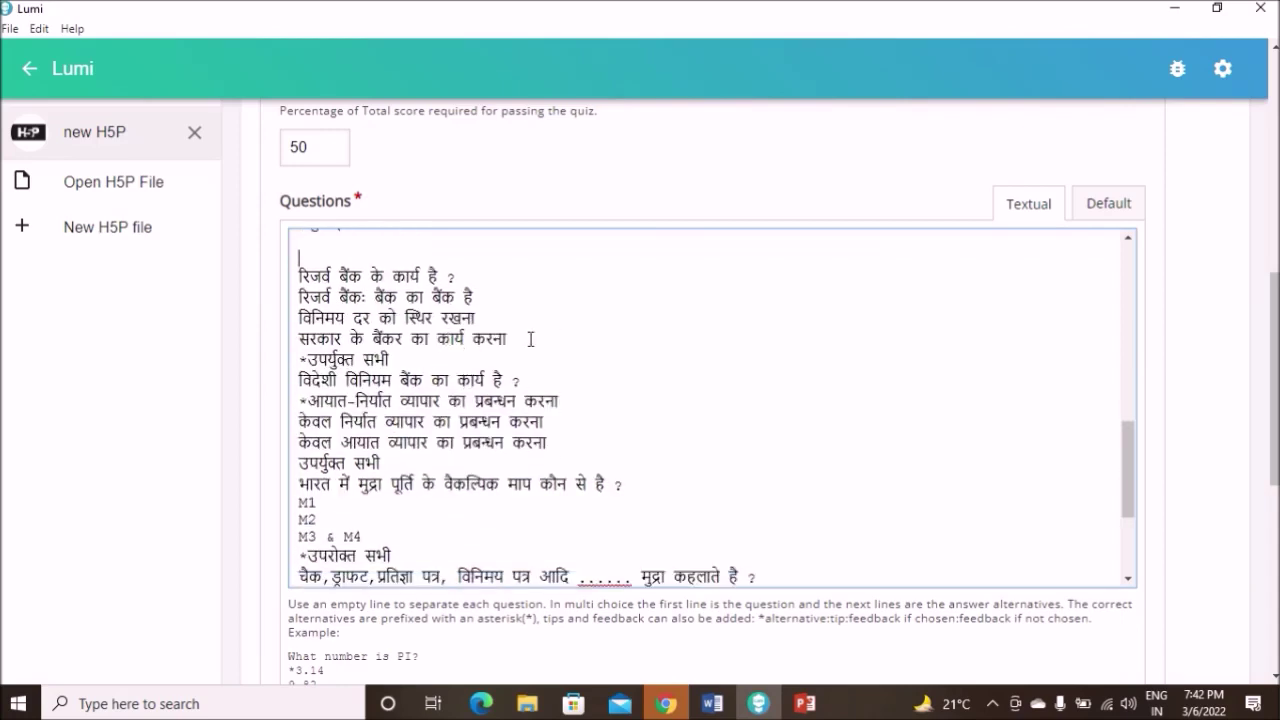
pyautogui.press('Return')
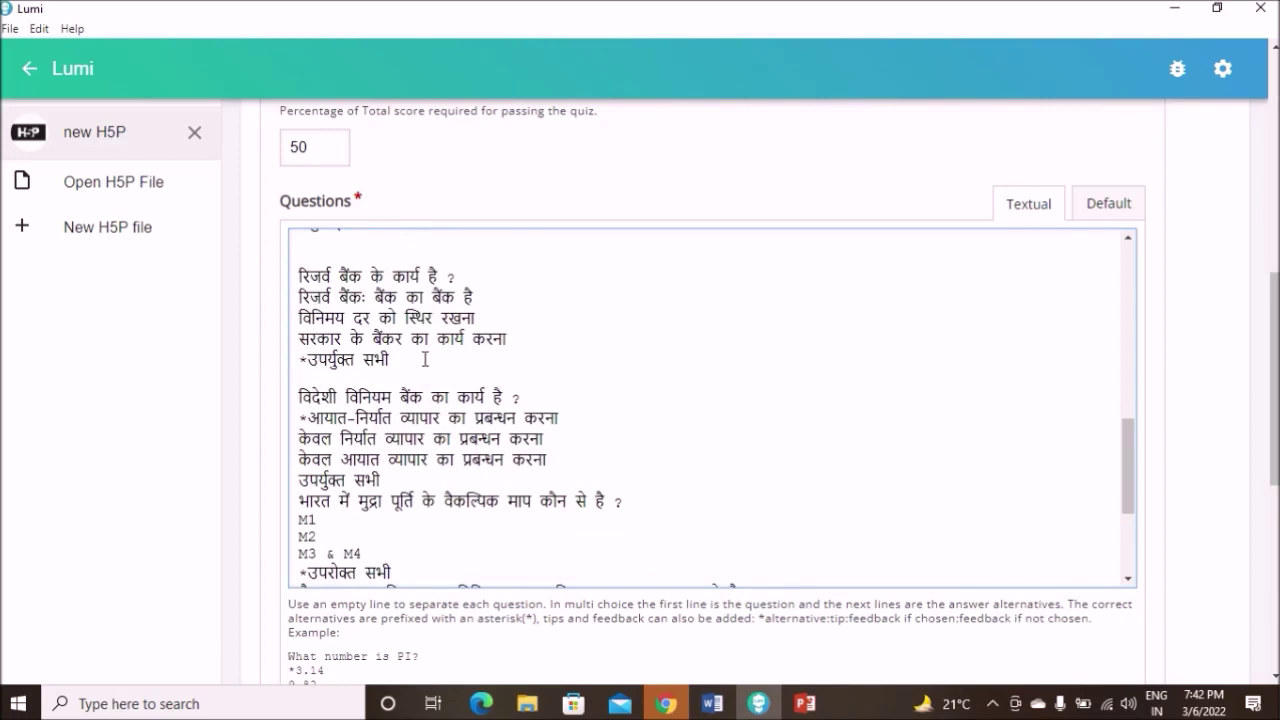
pyautogui.press('Return')
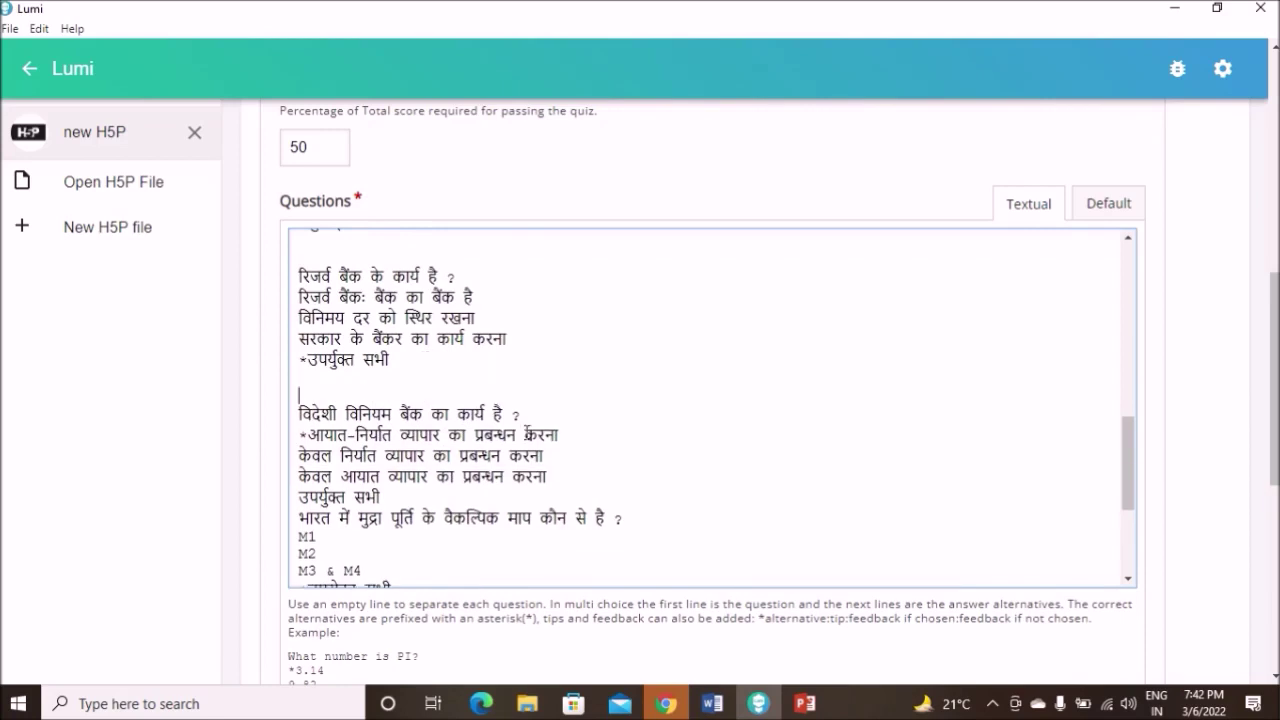
# Insert two empty lines after "उपर्युक्त सभी" in the foreign exchange bank question and after "*उपरोक्त सभी" in the money supply question
pyautogui.scroll(-2, 452, 404)
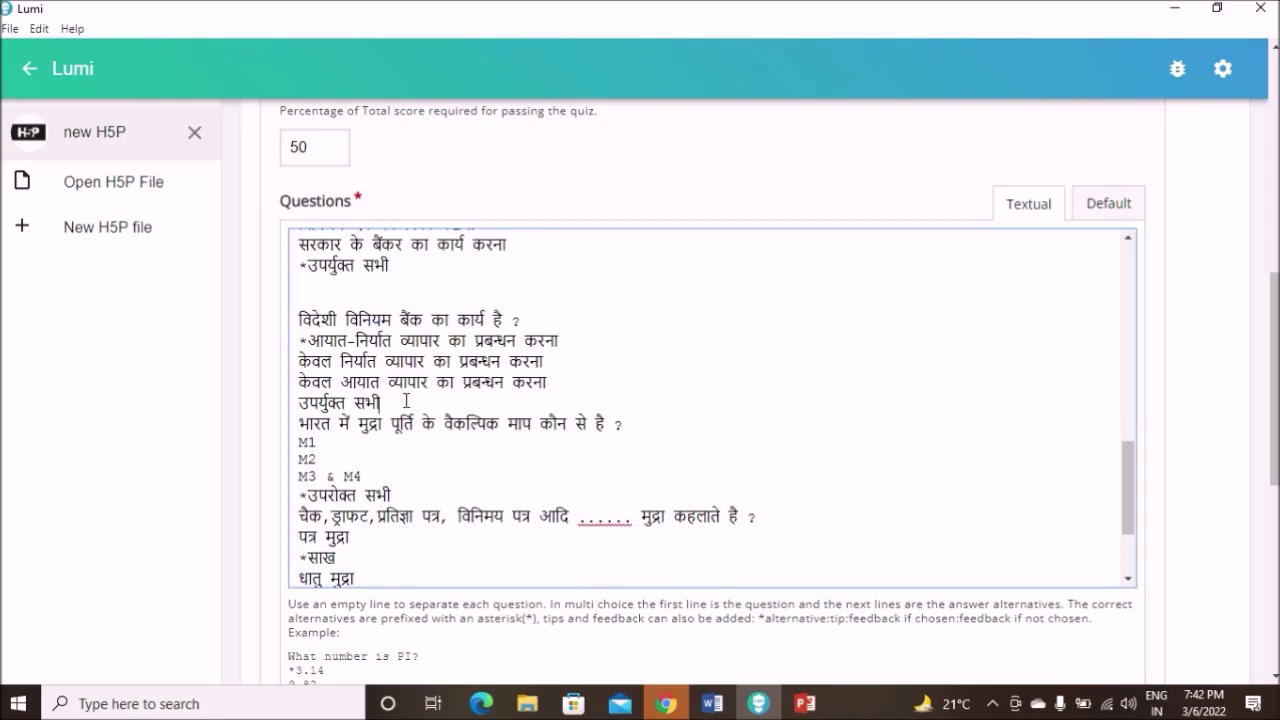
pyautogui.press('Return')
pyautogui.press('Return')
pyautogui.scroll(-2, 410, 403)
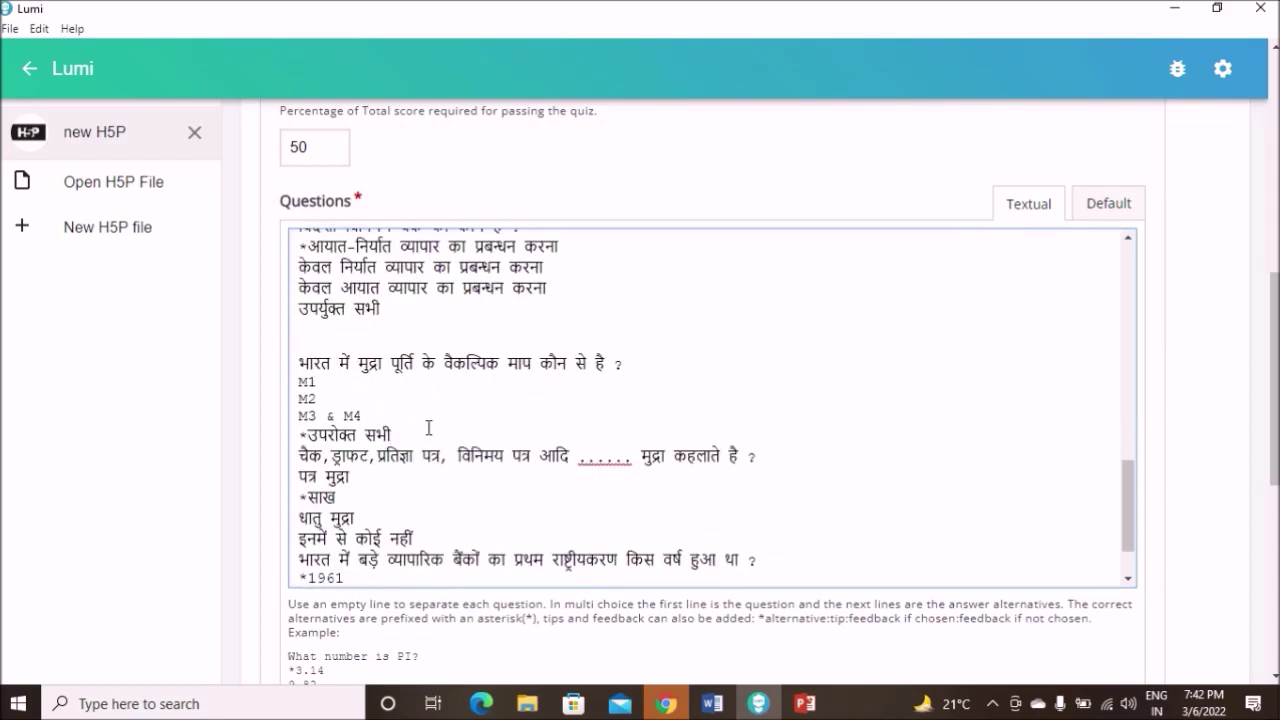
pyautogui.press('Return')
pyautogui.press('Return')
# Separate the final nationalisation question from the preceding one with two empty lines after "इनमें से कोई नहीं"
pyautogui.scroll(-2, 428, 428)
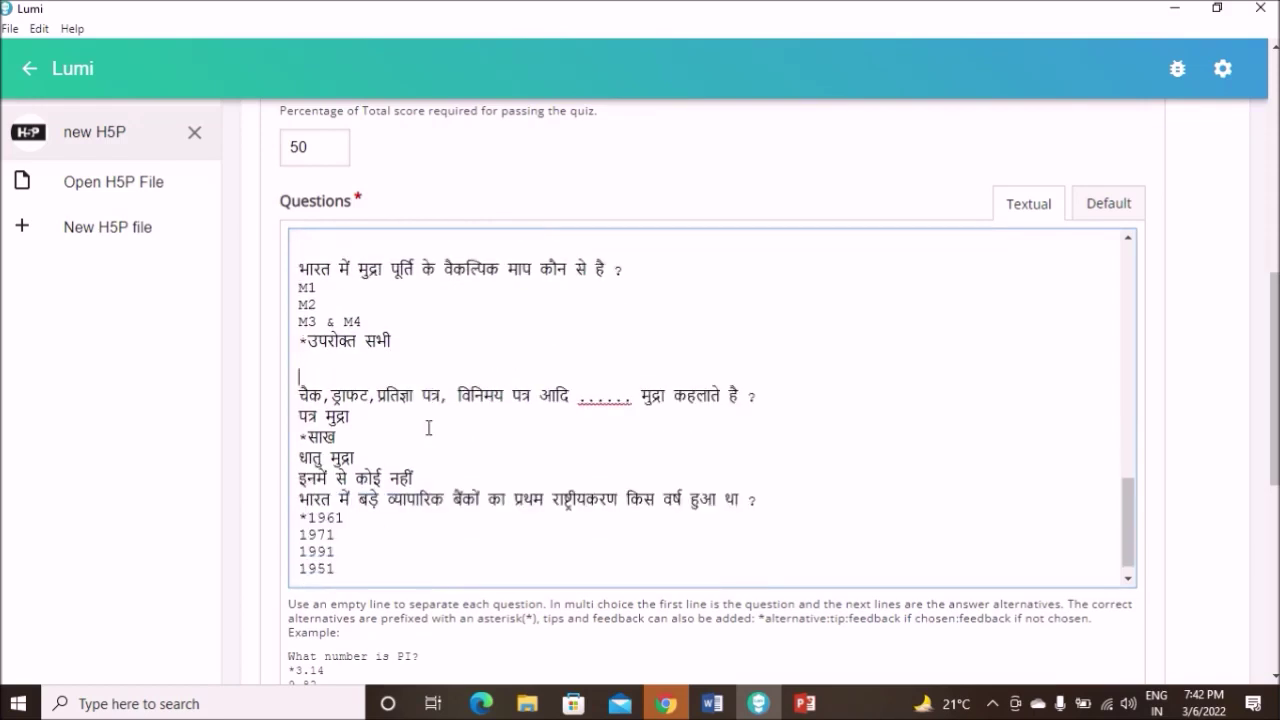
pyautogui.scroll(-1, 428, 428)
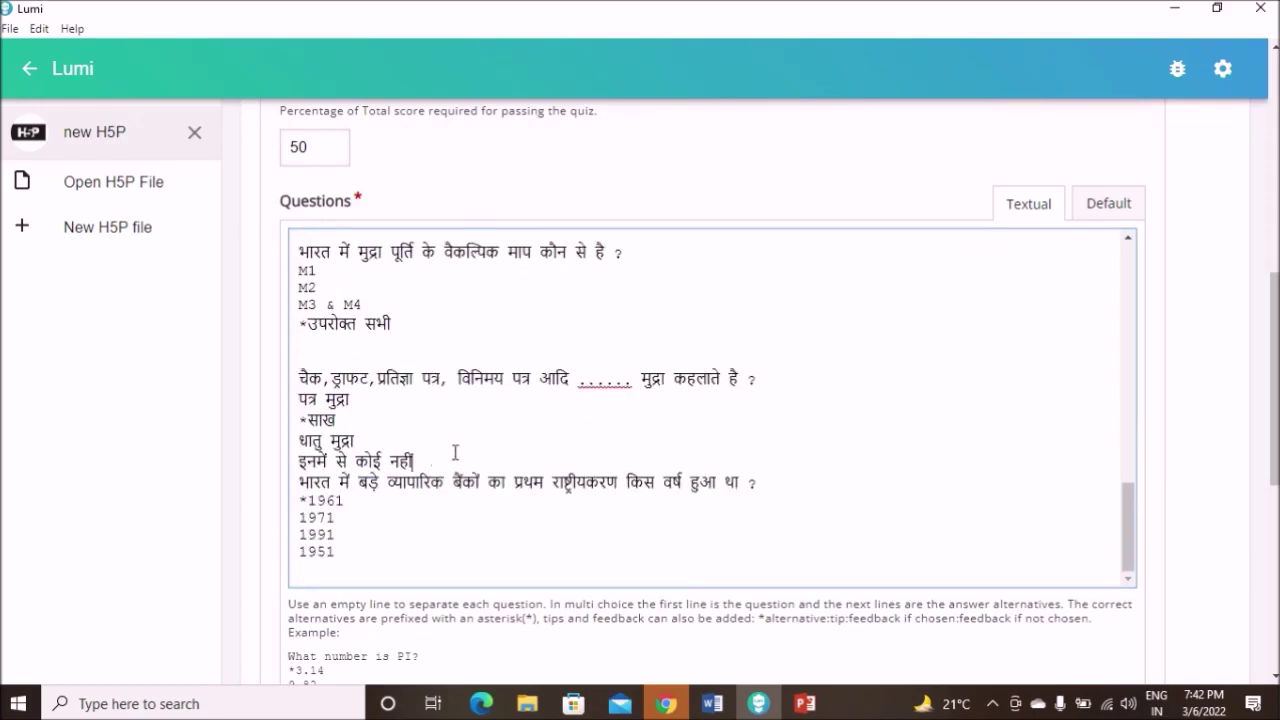
pyautogui.click(457, 450)
pyautogui.press('Return')
pyautogui.press('Return')
# Review the spacing between all pasted questions, the remaining quiz settings below them, and the available file commands
pyautogui.scroll(-2, 458, 452)
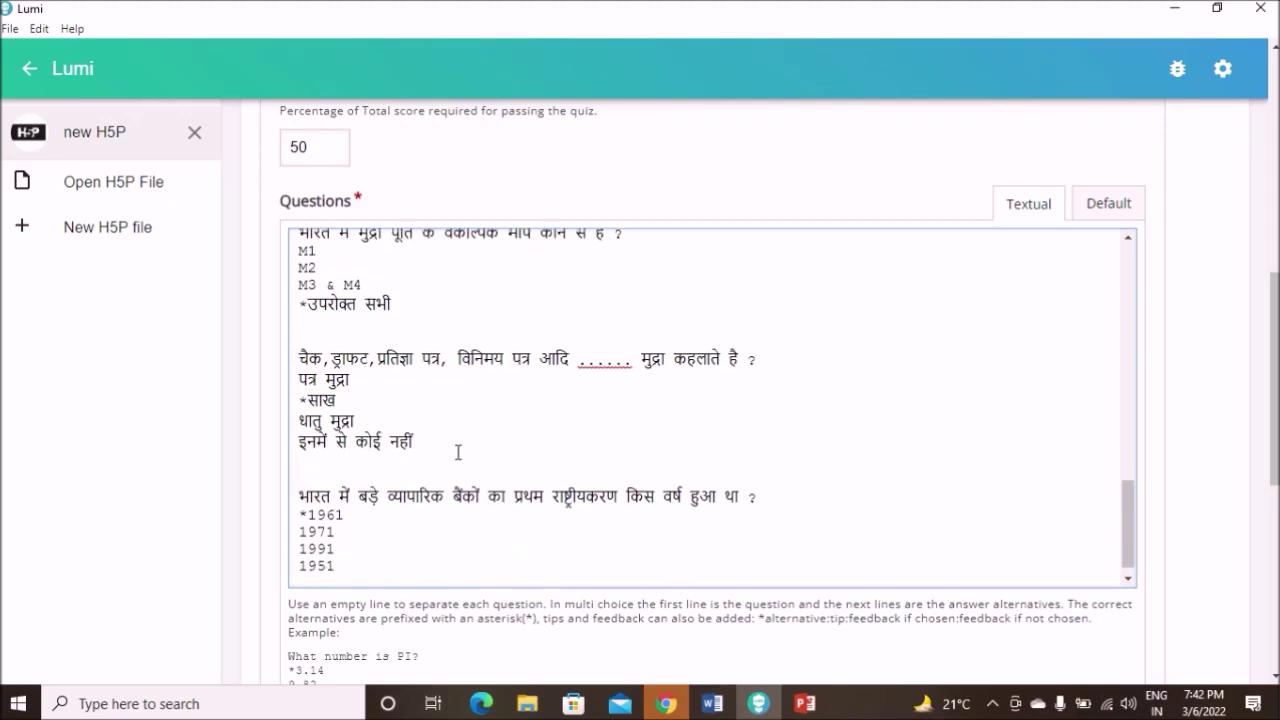
pyautogui.scroll(15, 479, 496)
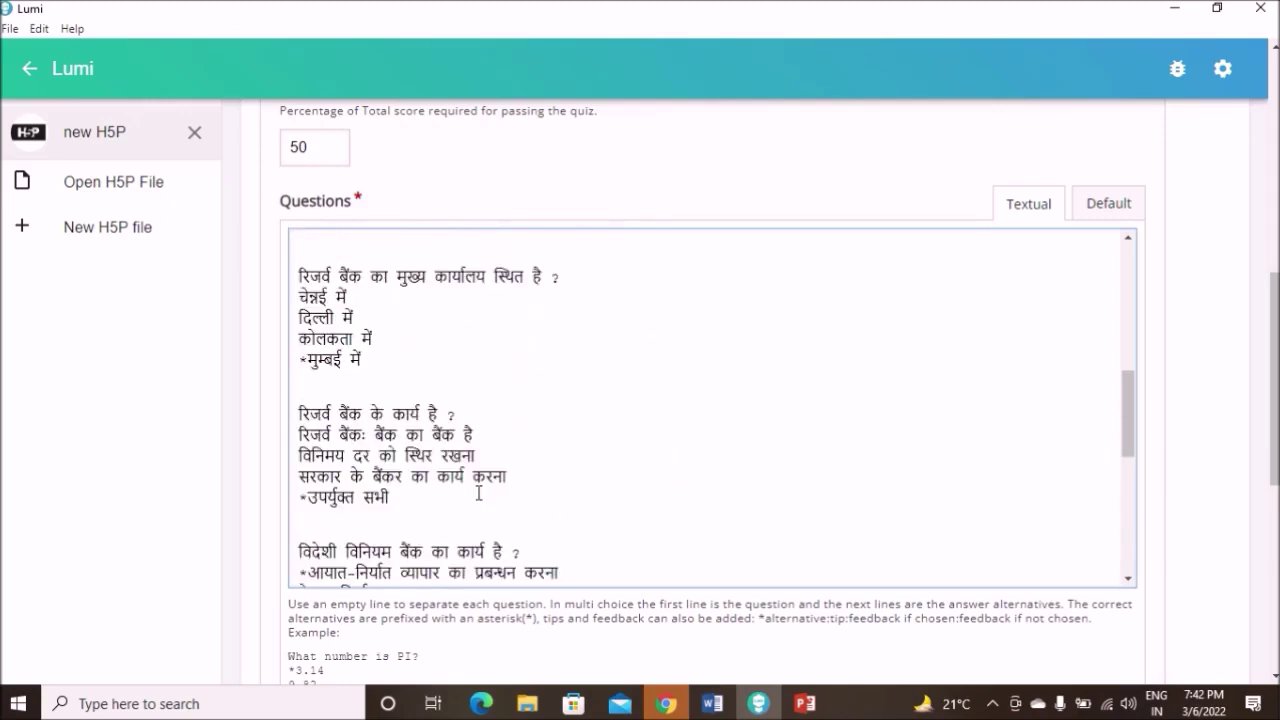
pyautogui.scroll(-15, 479, 492)
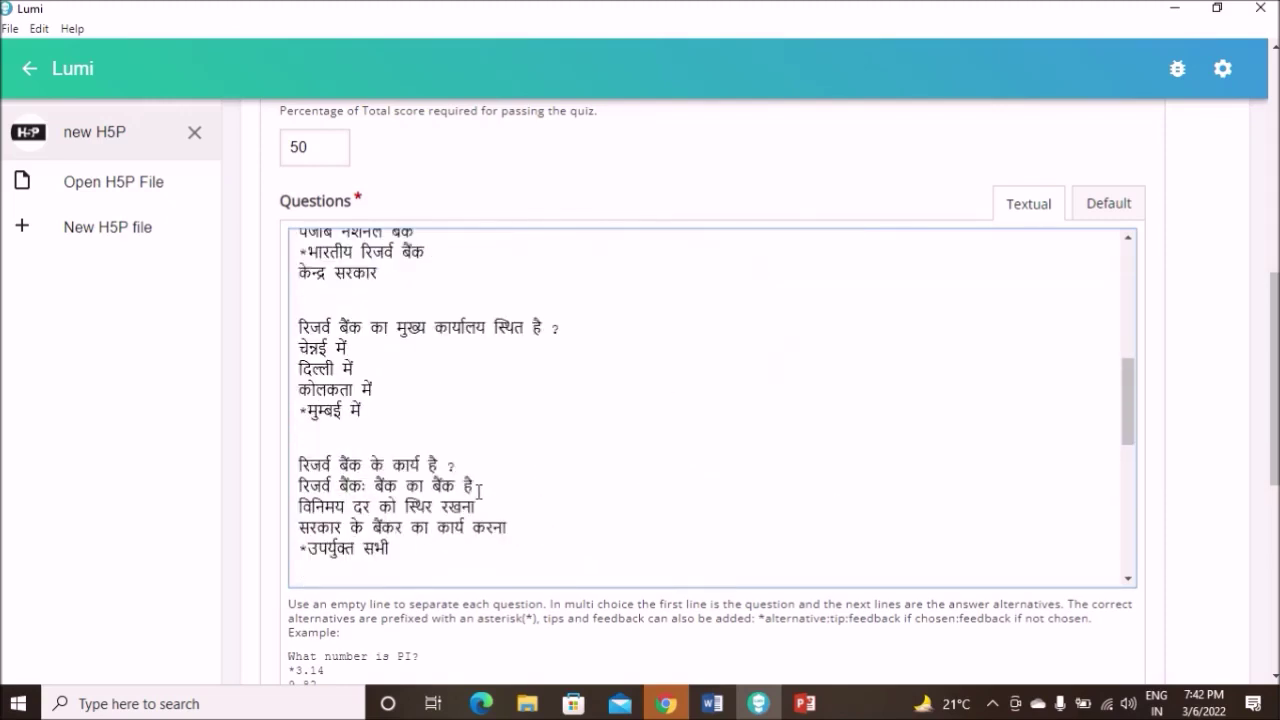
pyautogui.scroll(-3, 490, 485)
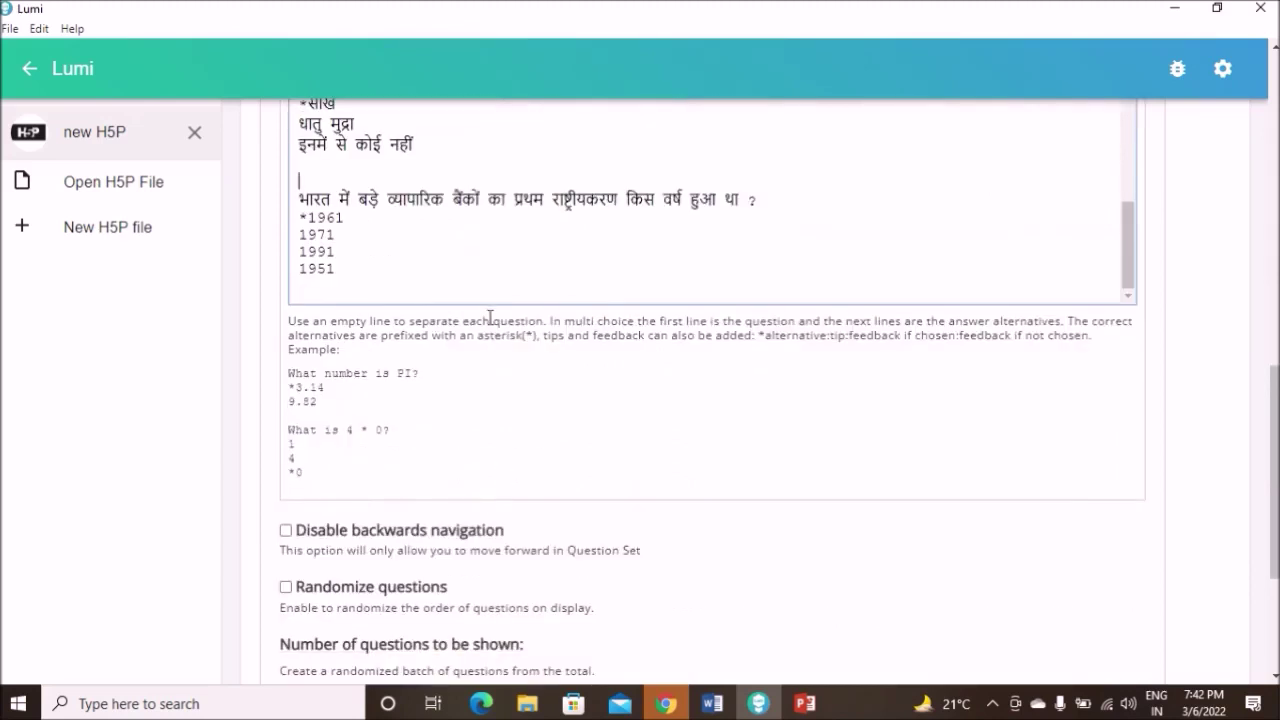
pyautogui.scroll(1, 459, 347)
pyautogui.scroll(10, 518, 312)
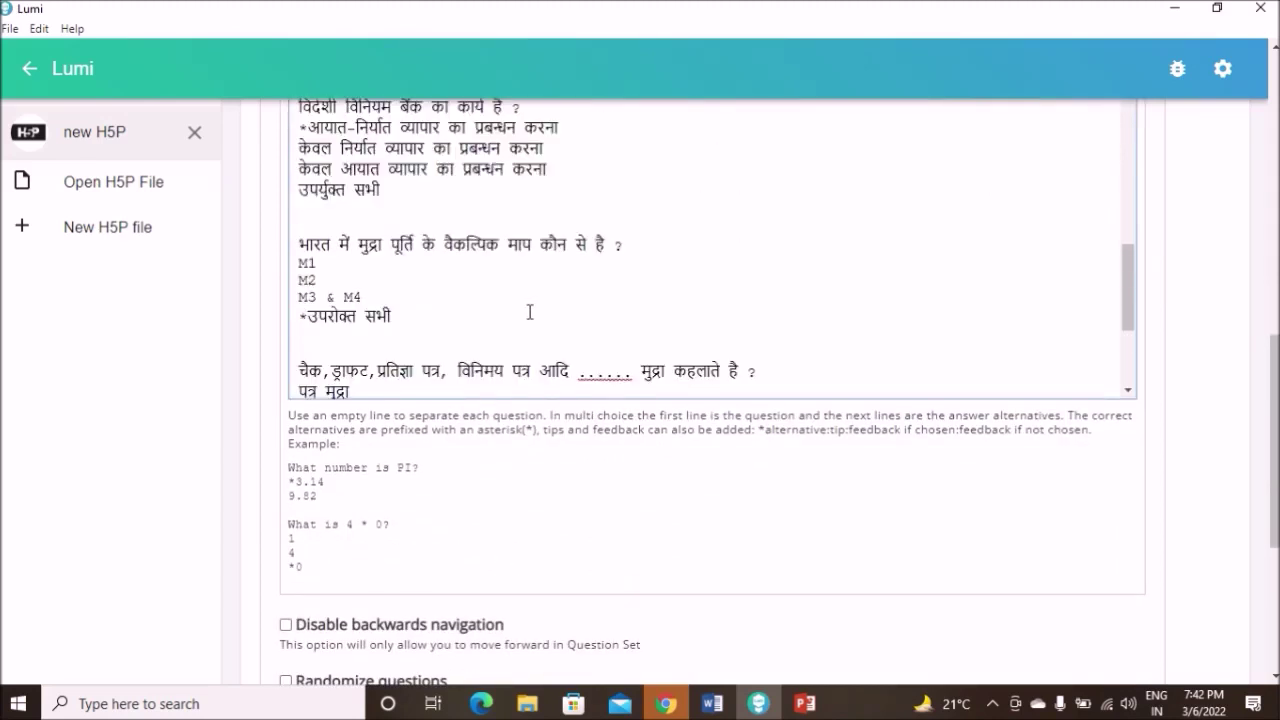
pyautogui.scroll(-10, 517, 380)
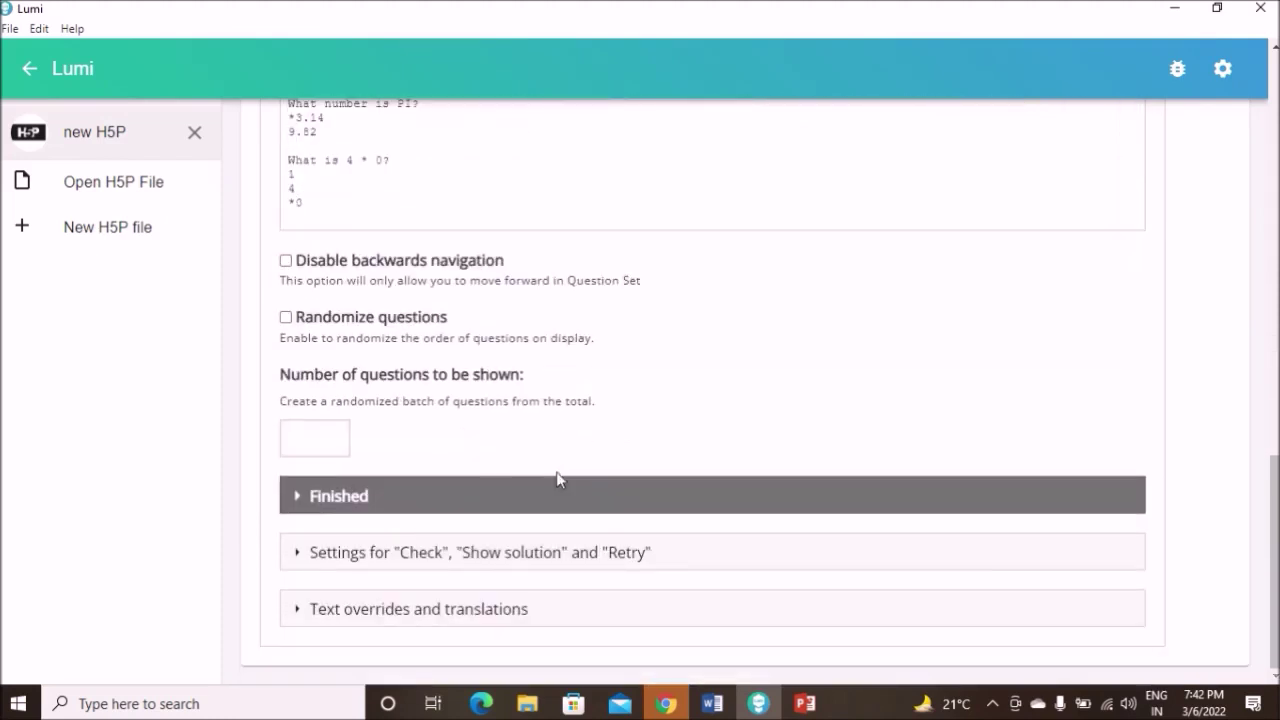
pyautogui.scroll(4, 537, 470)
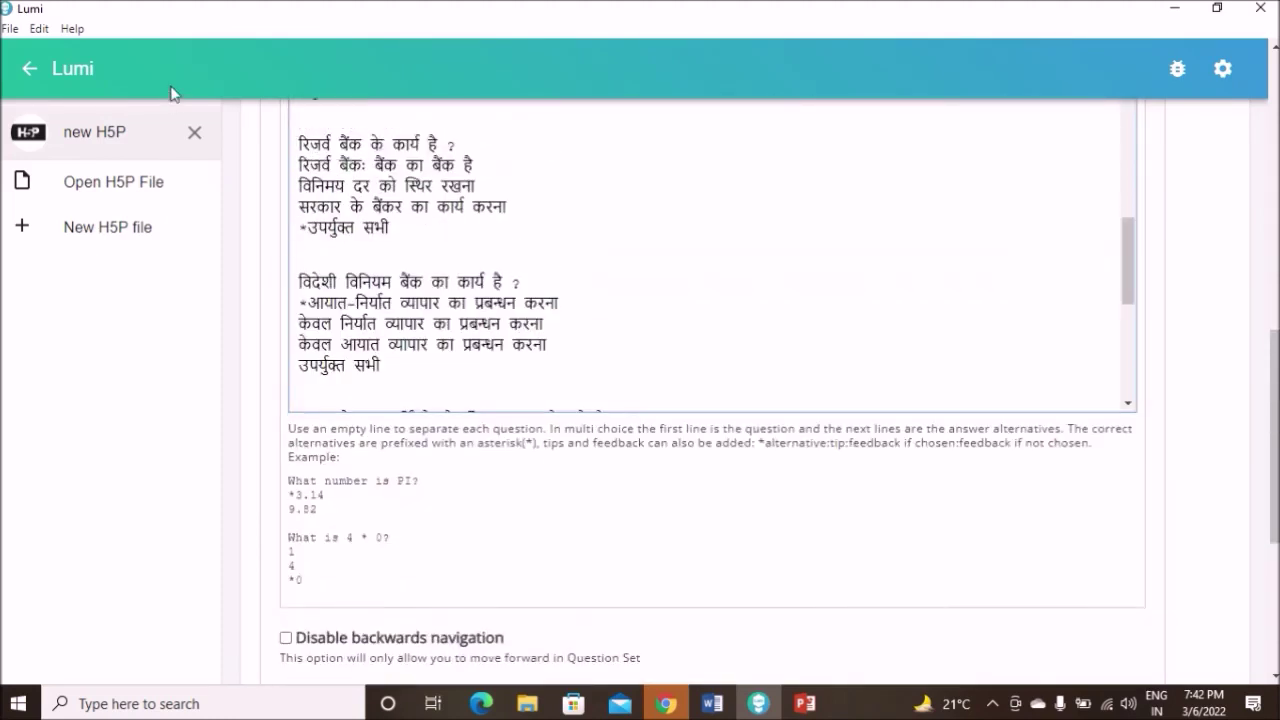
pyautogui.click(10, 30)
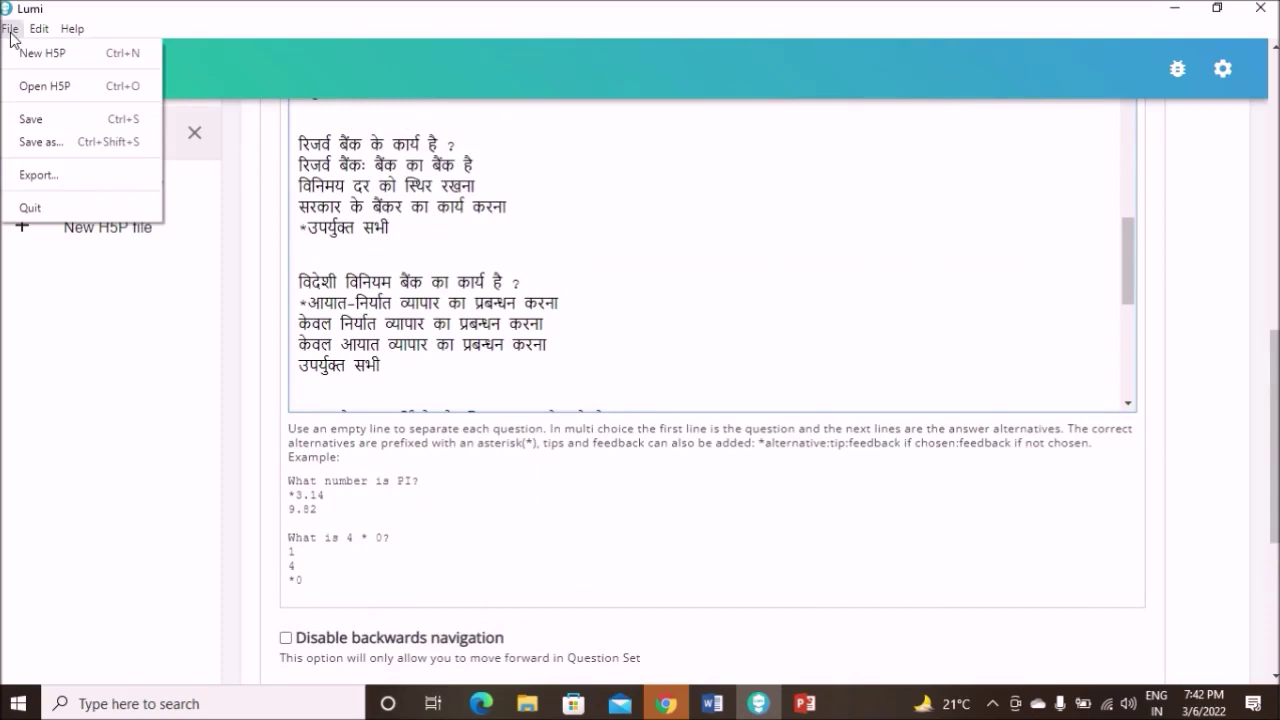
pyautogui.click(756, 259)
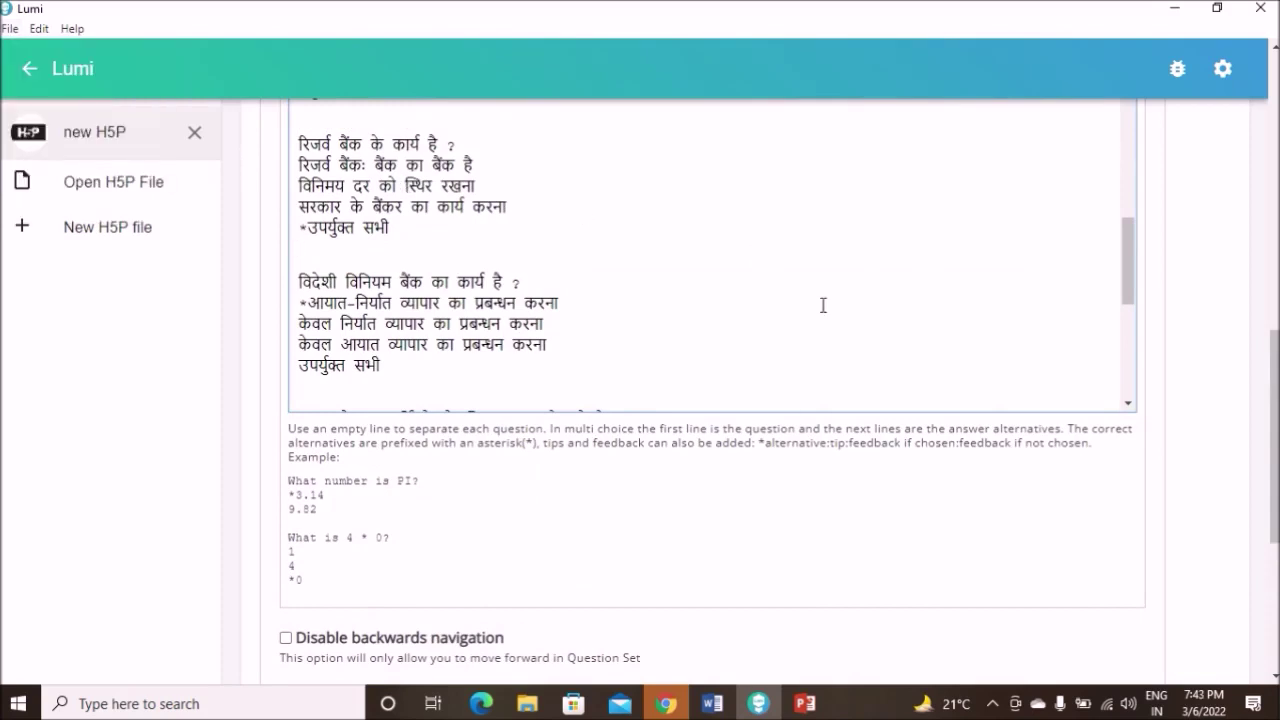
# Return to the start of the Question Set form and switch from editing to viewing the quiz
pyautogui.scroll(5, 822, 304)
pyautogui.moveTo(1276, 428); pyautogui.dragTo(1276, 152)
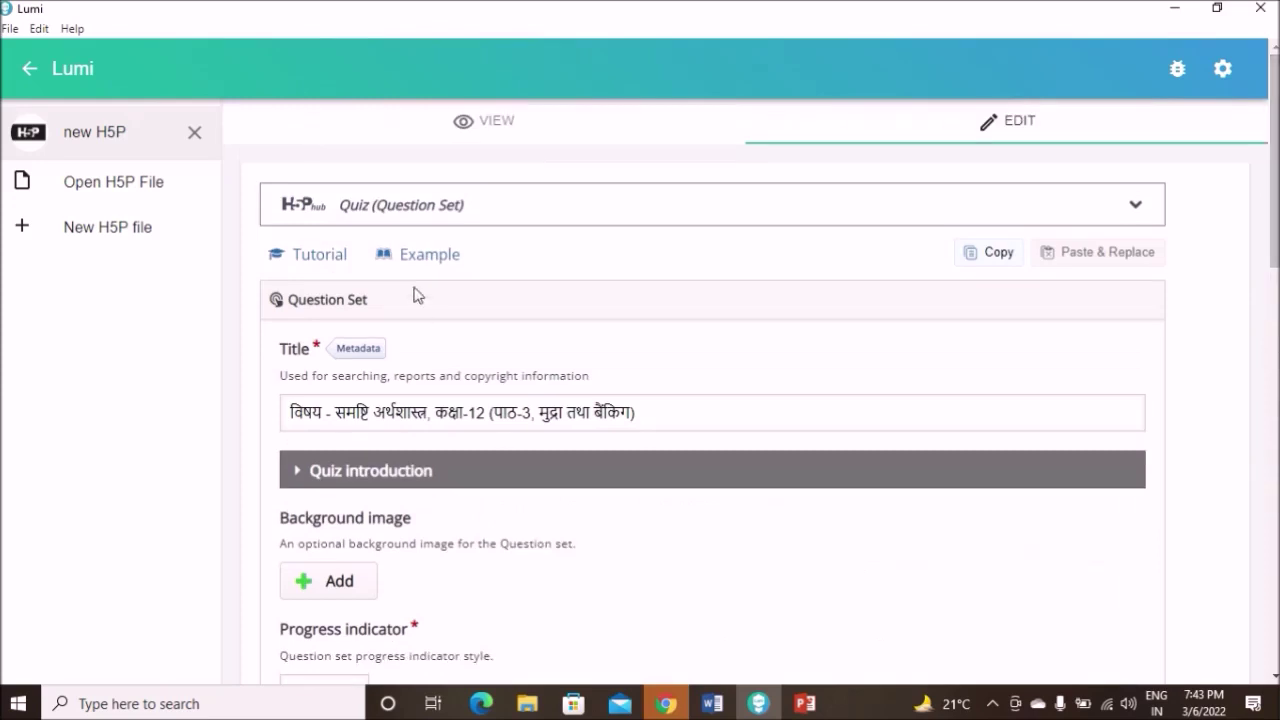
pyautogui.click(481, 128)
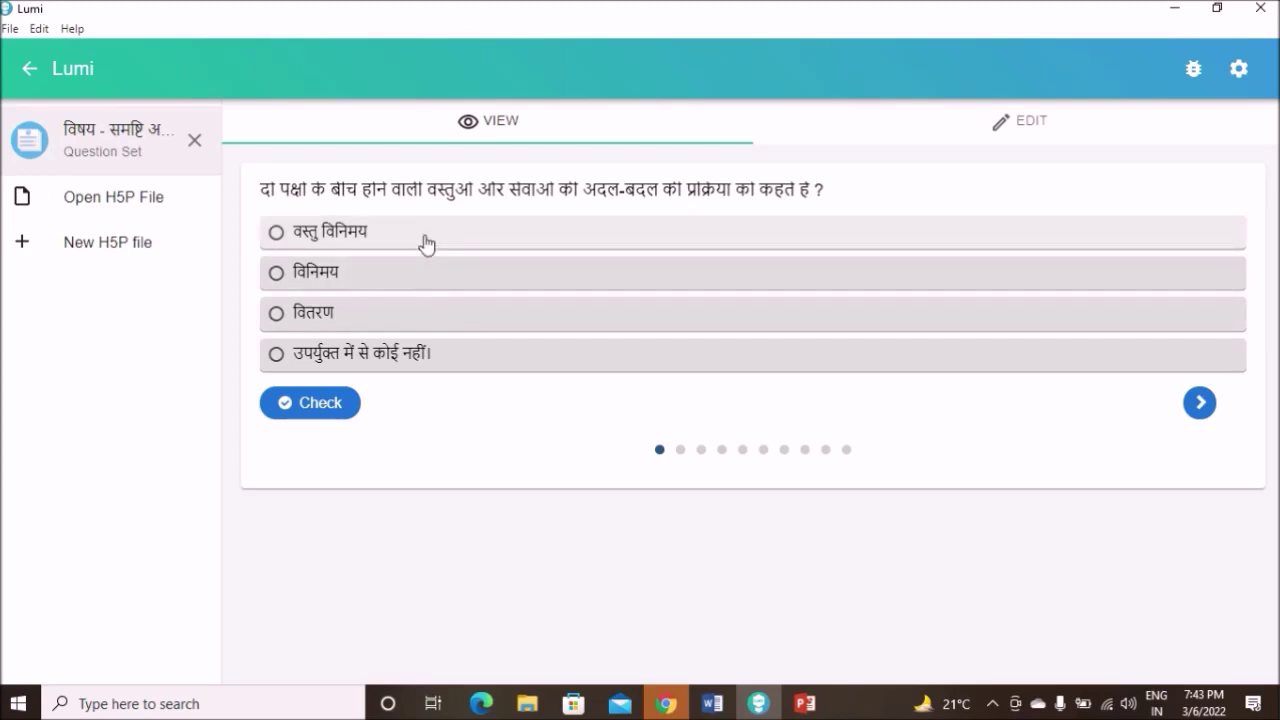
# Answer the first three quiz questions with "विनिमय", "मार्शल का" and "हाँम ने", advancing to the fourth question
pyautogui.click(424, 287)
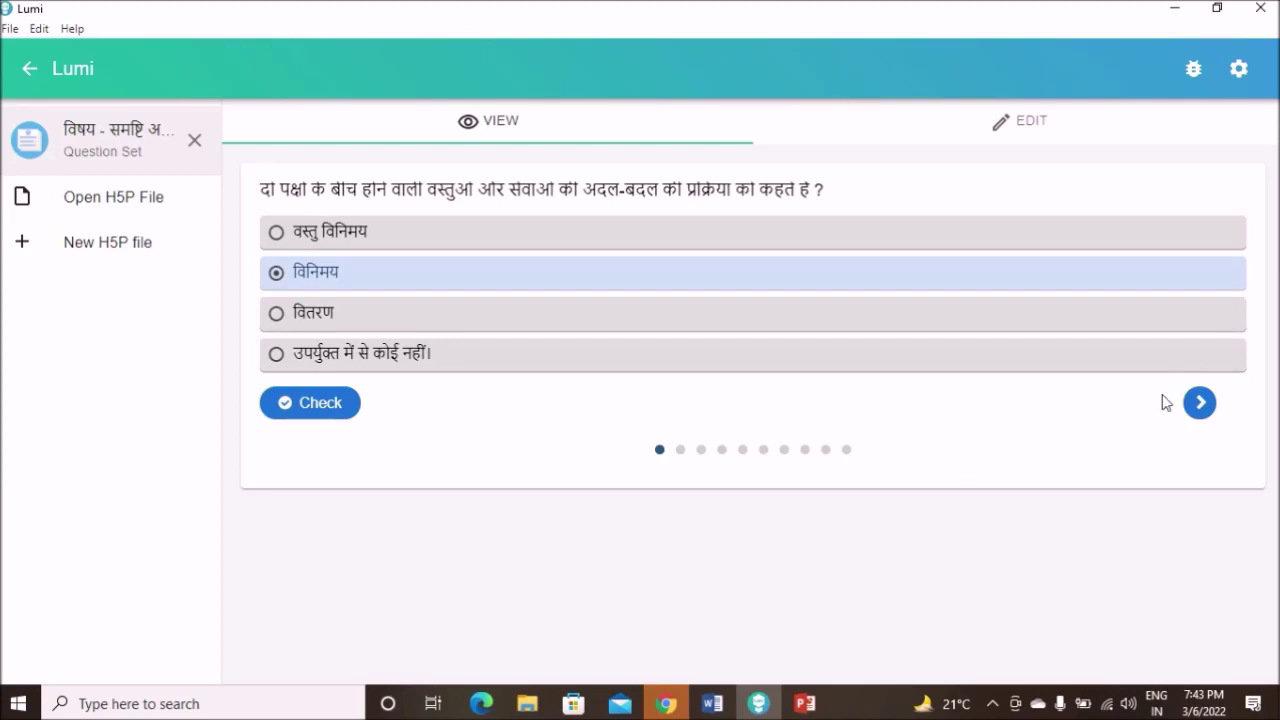
pyautogui.click(1198, 403)
pyautogui.click(724, 278)
pyautogui.click(1200, 403)
pyautogui.click(800, 362)
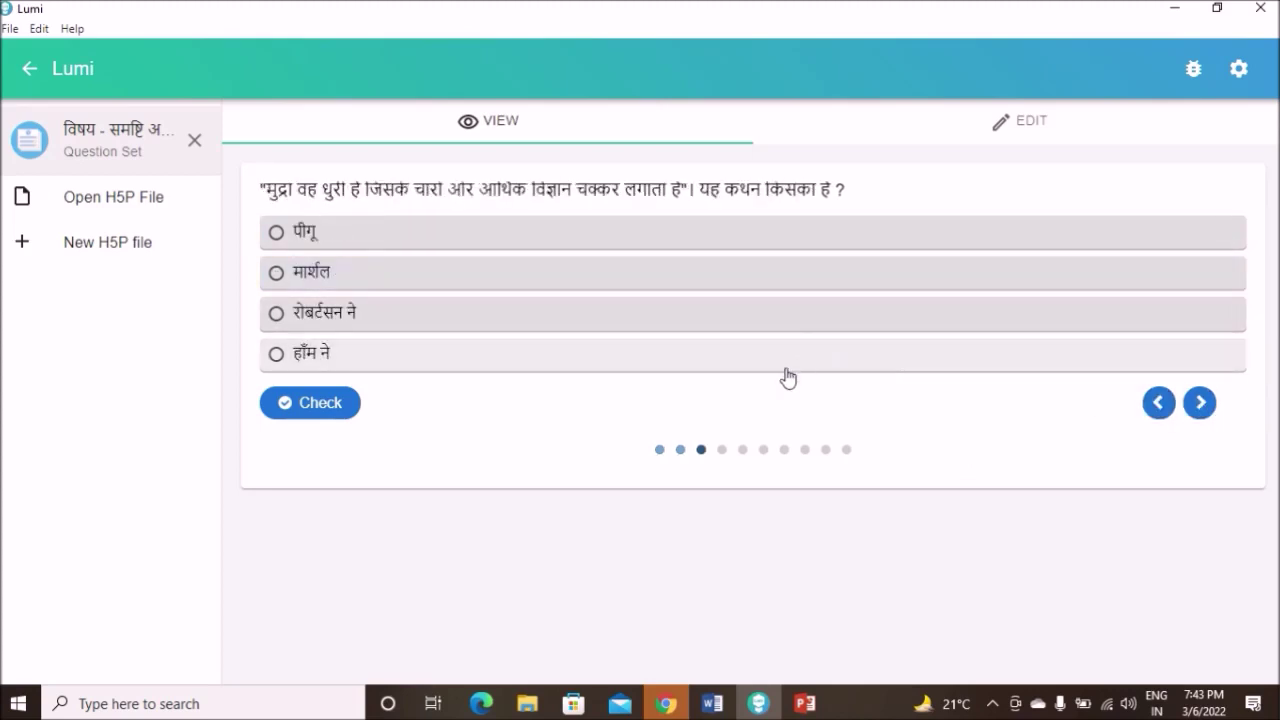
pyautogui.click(1200, 403)
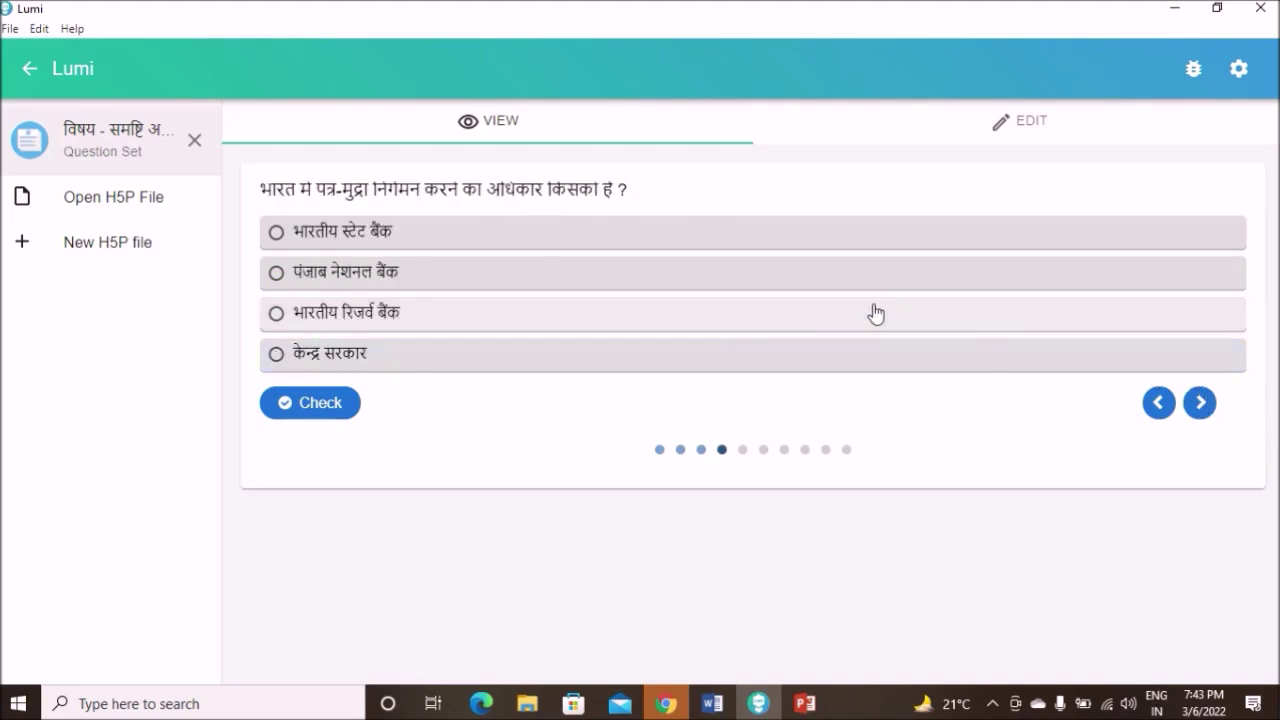
# Answer quiz questions four to seven, choosing "भारतीय रिजर्व बैंक", "दिल्ली में", the third option and the fourth option, advancing to the eighth question
pyautogui.click(780, 312)
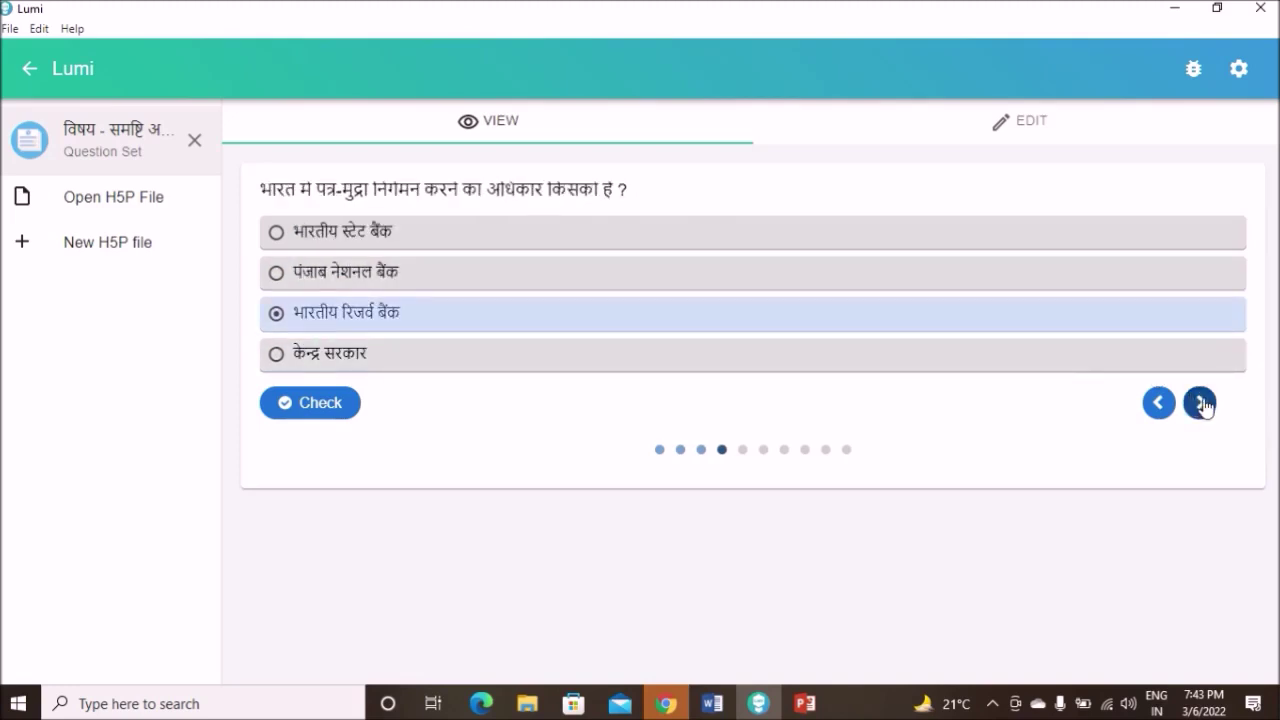
pyautogui.click(1200, 401)
pyautogui.click(814, 280)
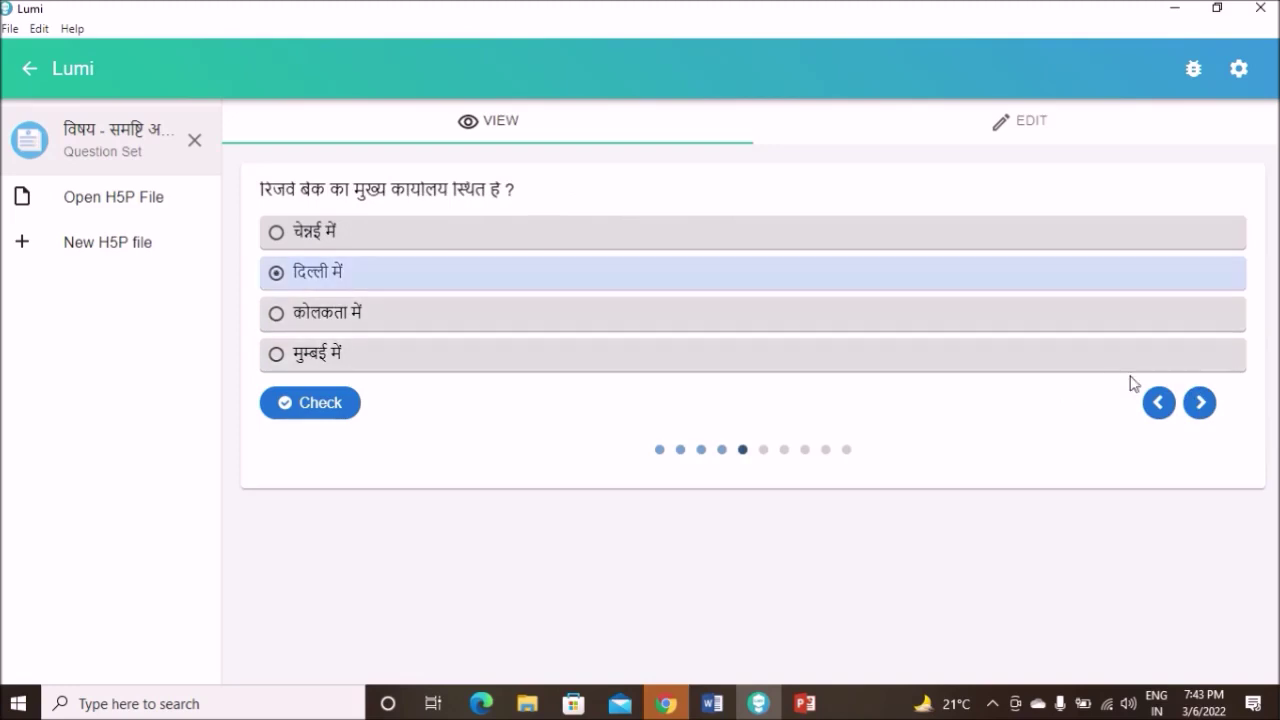
pyautogui.click(1200, 403)
pyautogui.click(748, 316)
pyautogui.click(1200, 402)
pyautogui.click(660, 357)
pyautogui.click(1200, 402)
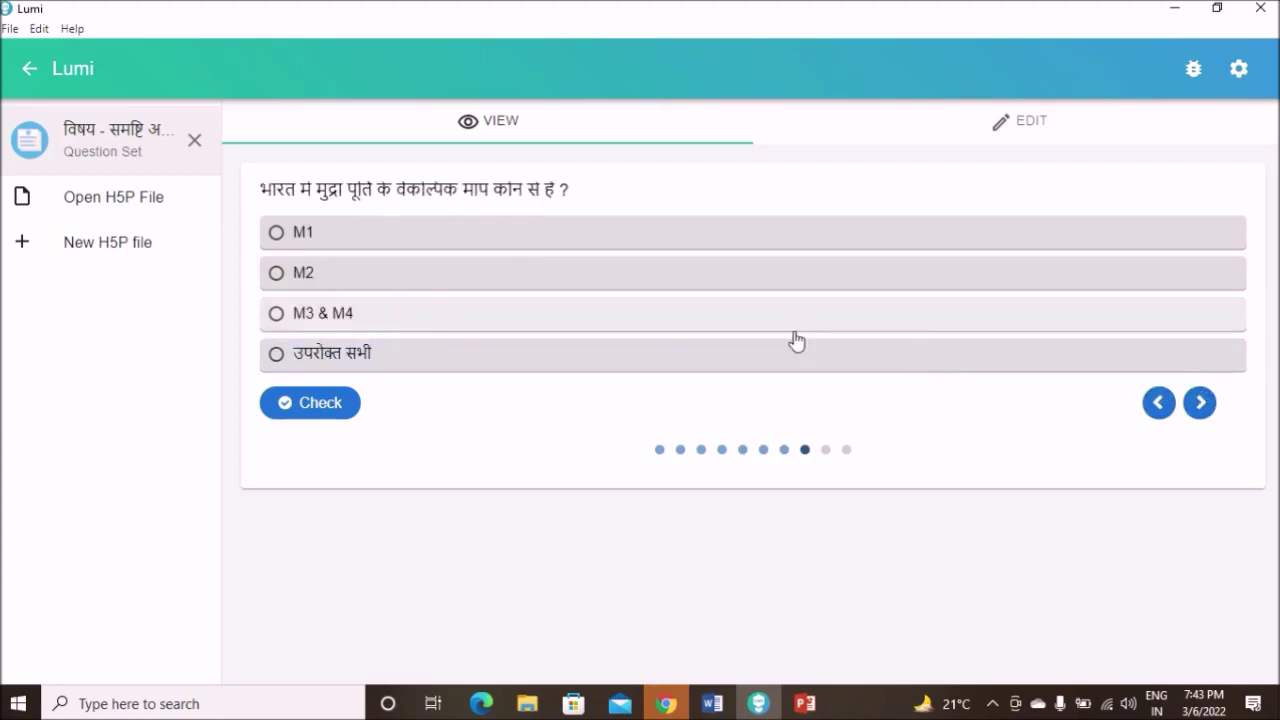
# Answer the last three quiz questions with "उपरोक्त सभी", "इनमें से कोई नहीं" and "1951", and finish the quiz
pyautogui.click(786, 354)
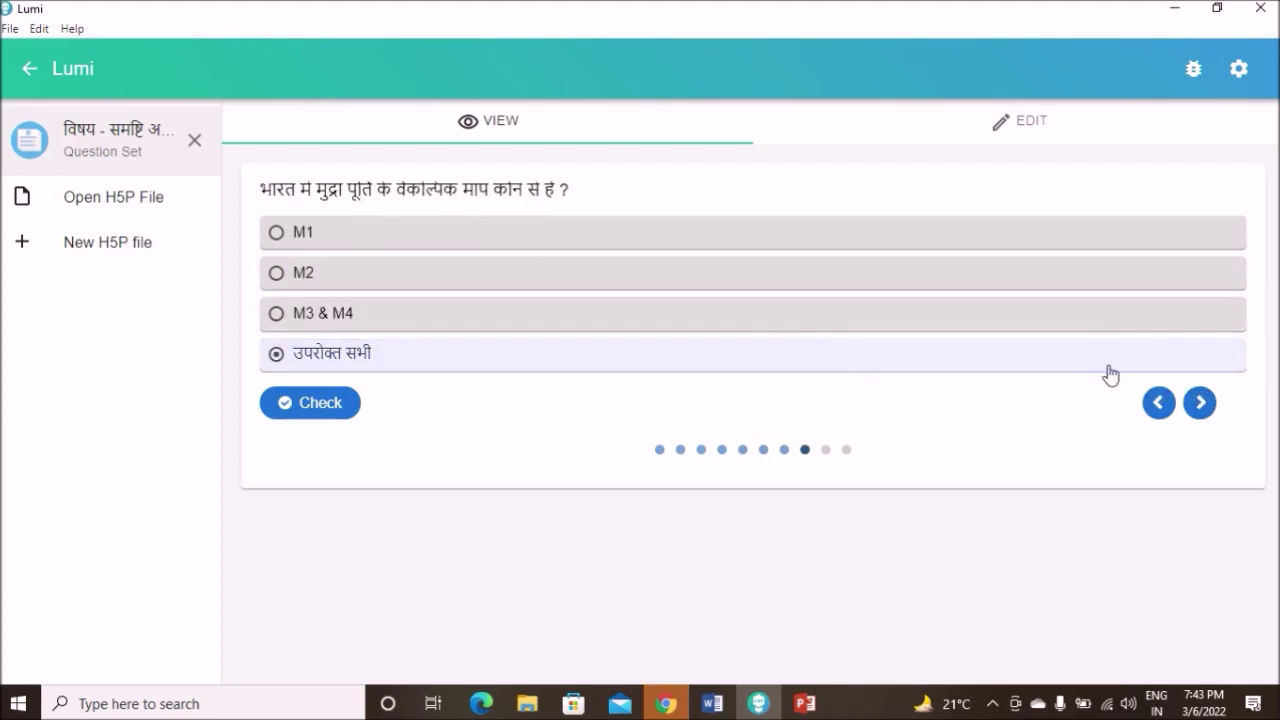
pyautogui.click(1198, 402)
pyautogui.click(903, 355)
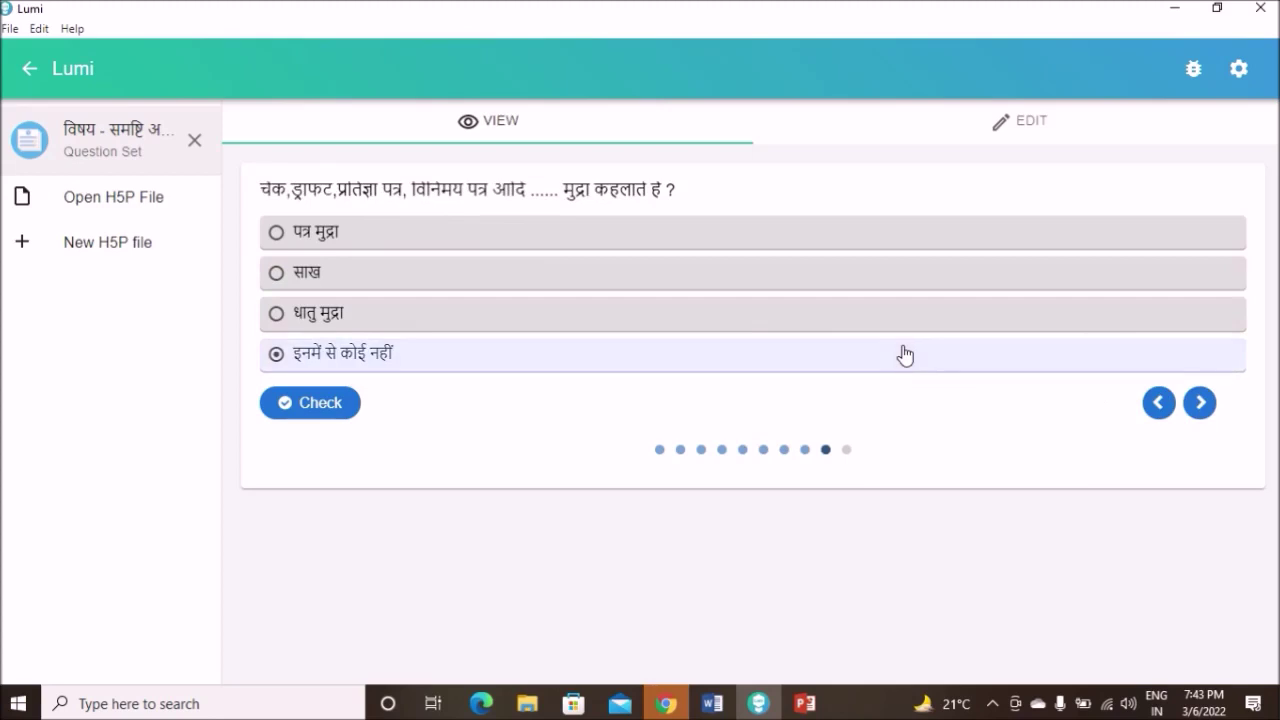
pyautogui.click(1202, 405)
pyautogui.click(949, 358)
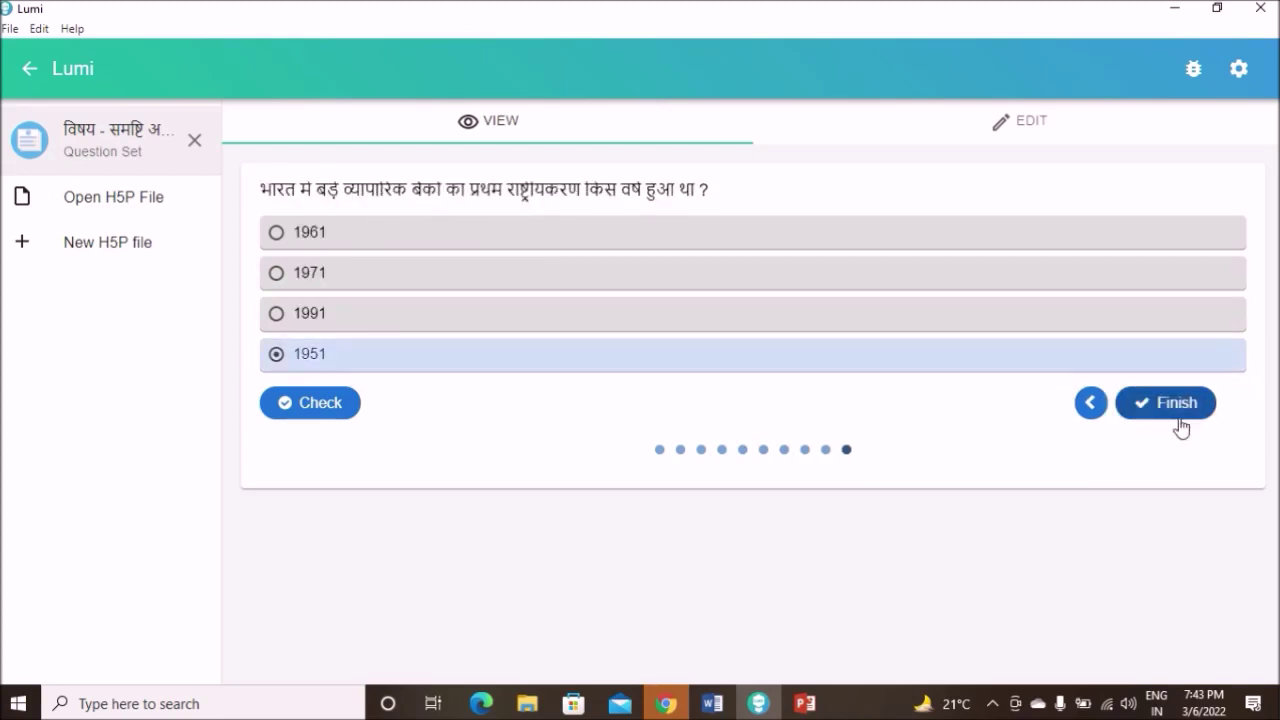
pyautogui.click(1175, 402)
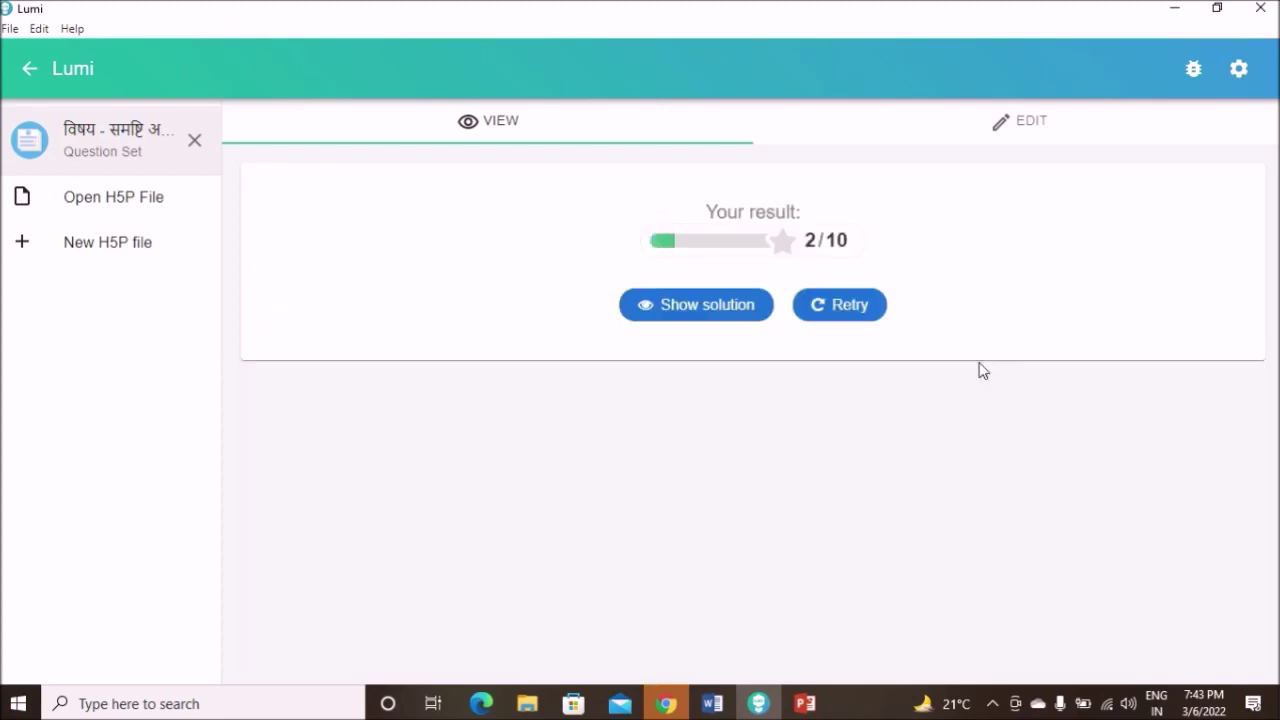
# Show the quiz solutions and review the marked answers from the first question through the fifth
pyautogui.click(737, 314)
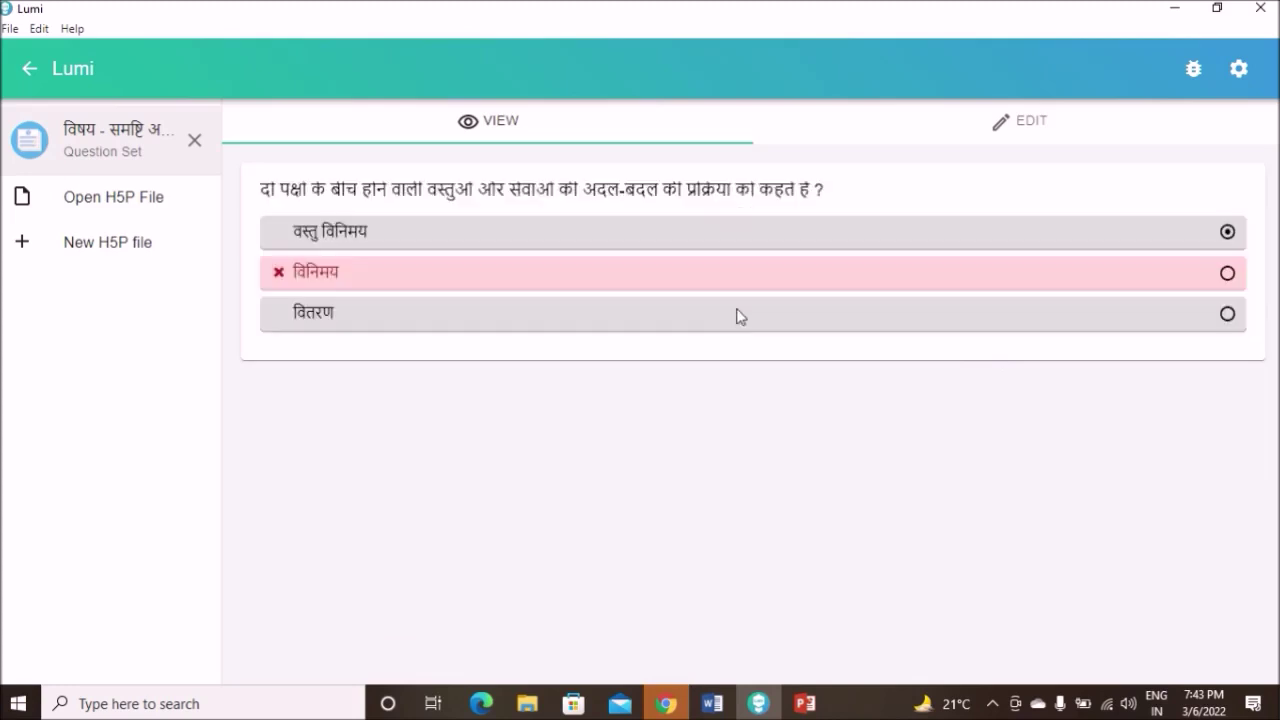
pyautogui.click(1199, 402)
pyautogui.click(1199, 403)
pyautogui.click(1199, 403)
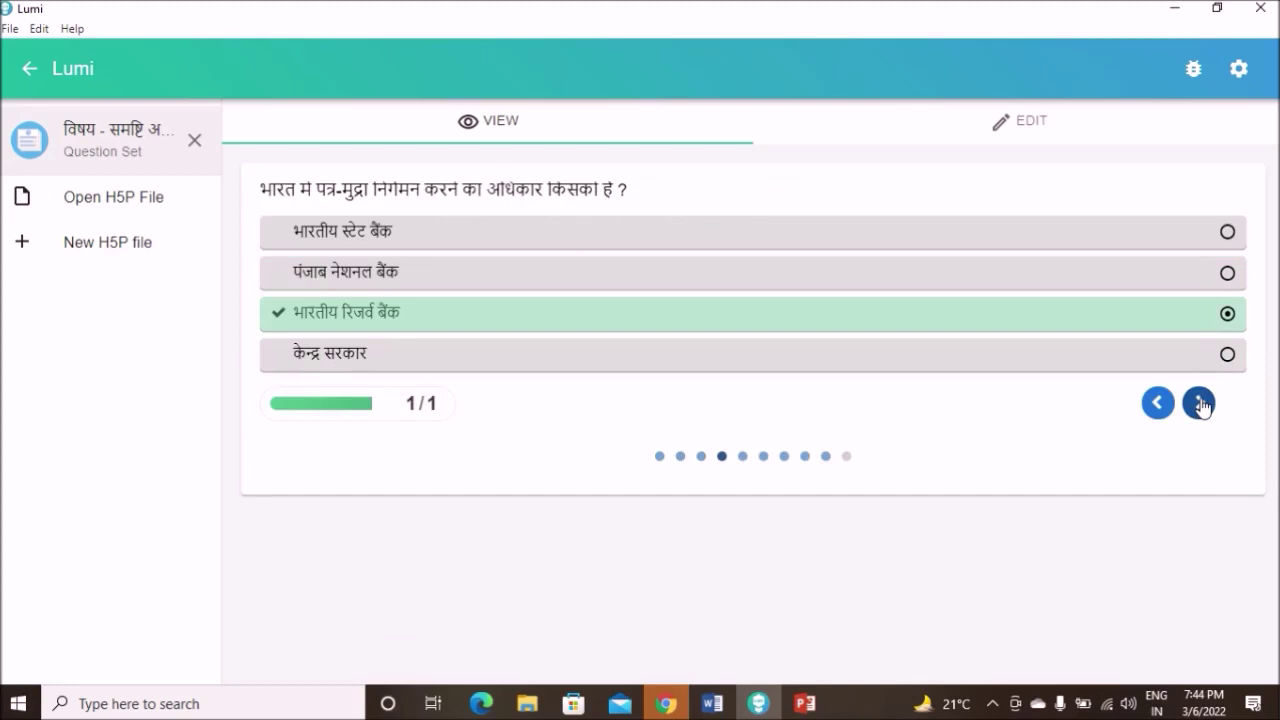
pyautogui.click(1199, 403)
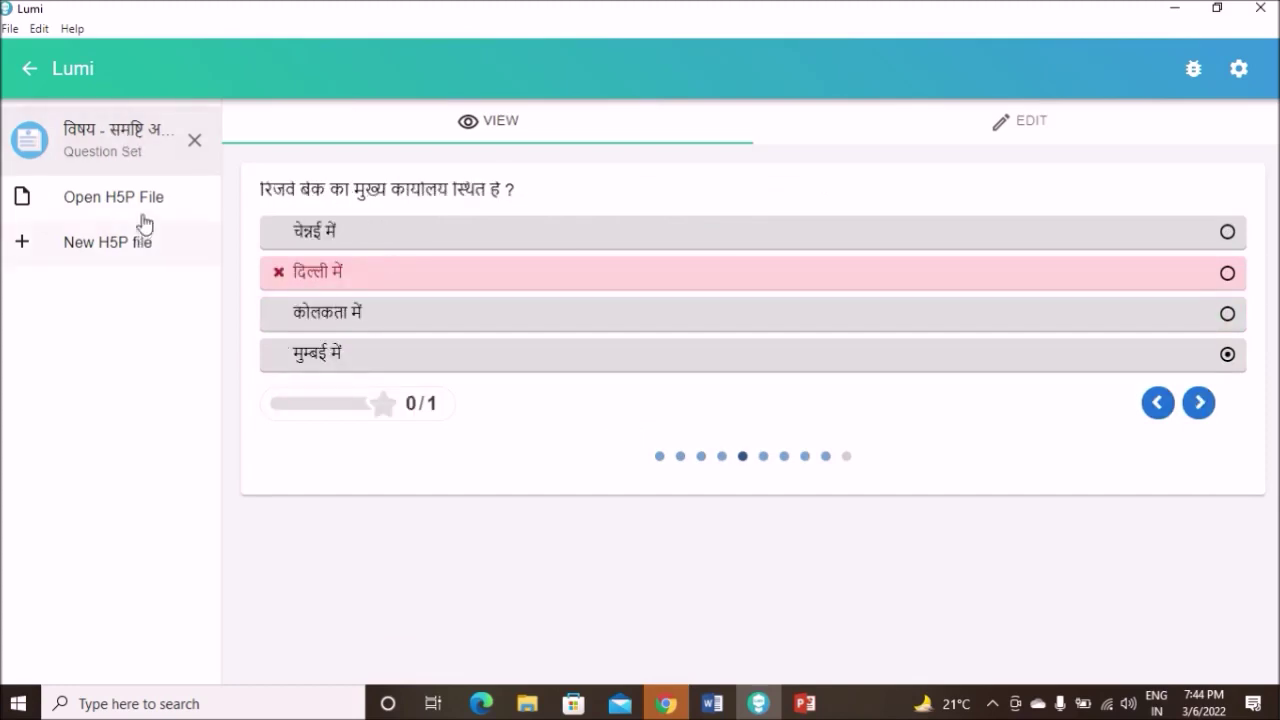
# Save the question set in Downloads as the H5P package "विषय - समष्टि अर्थशास्त्र, कक्षा-12 (पाठ-3, मुद्रा तथा बैंकिग).h5p"
pyautogui.click(66, 132)
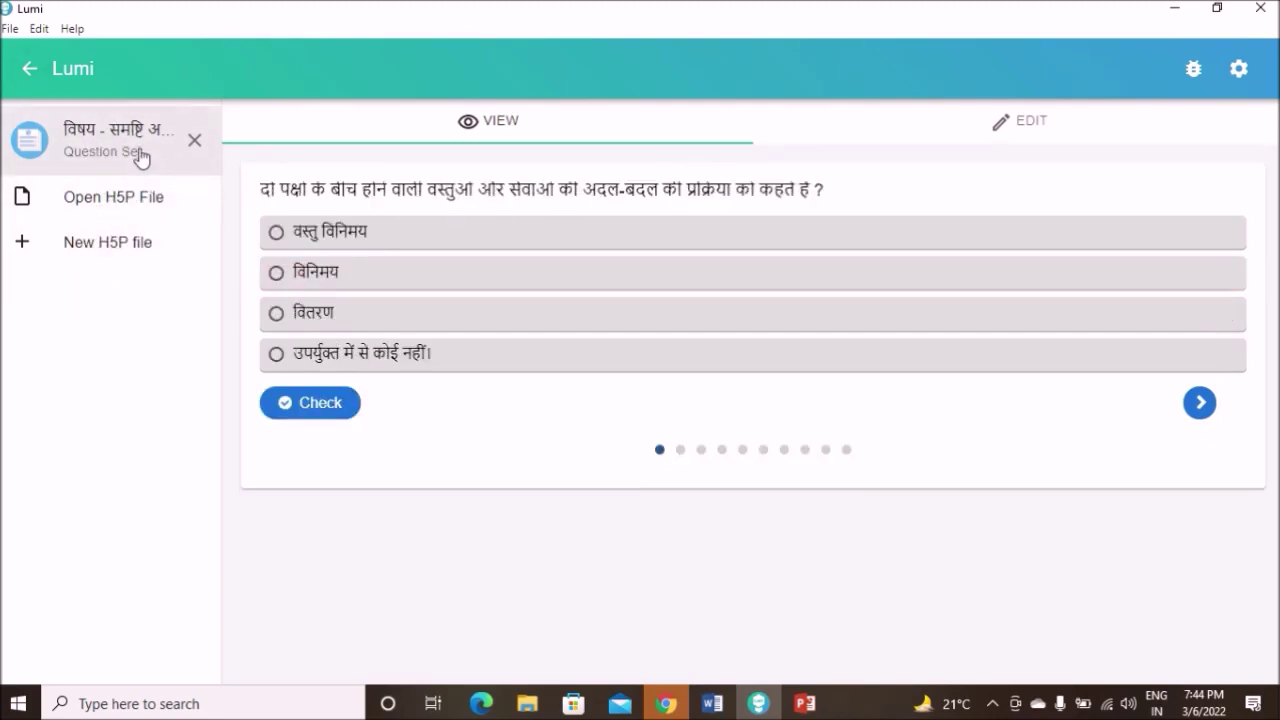
pyautogui.click(10, 30)
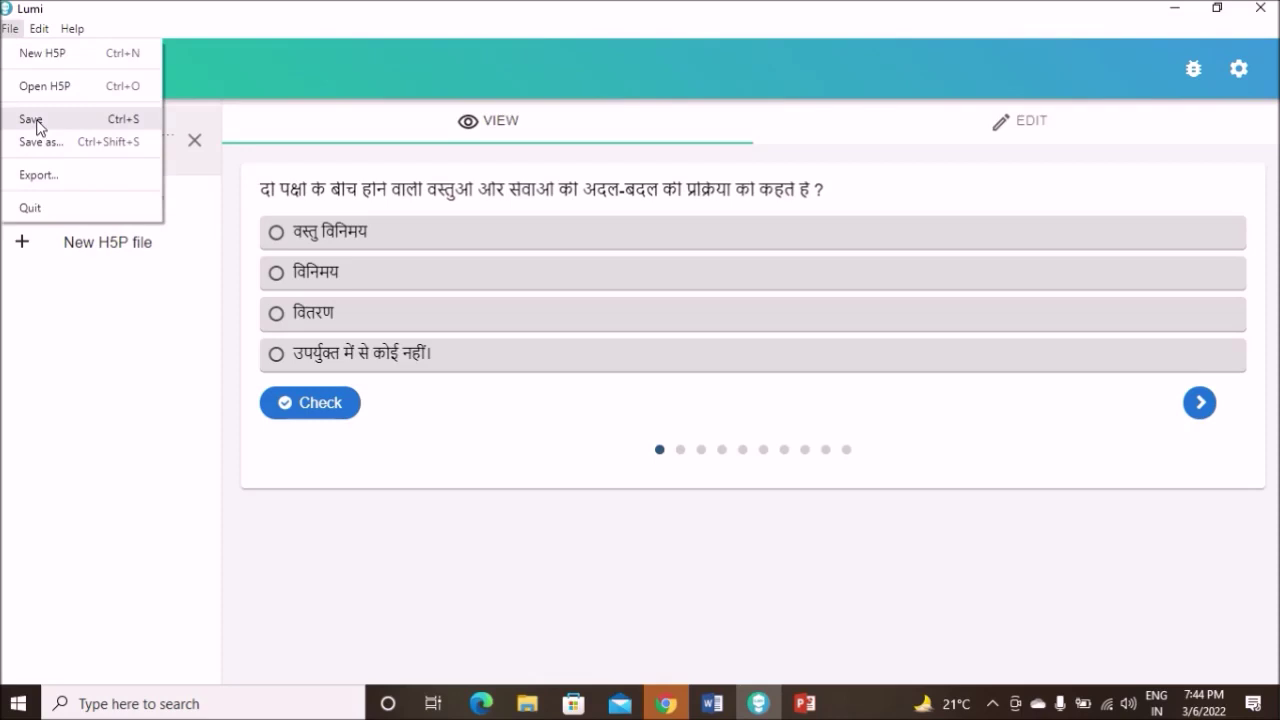
pyautogui.click(36, 120)
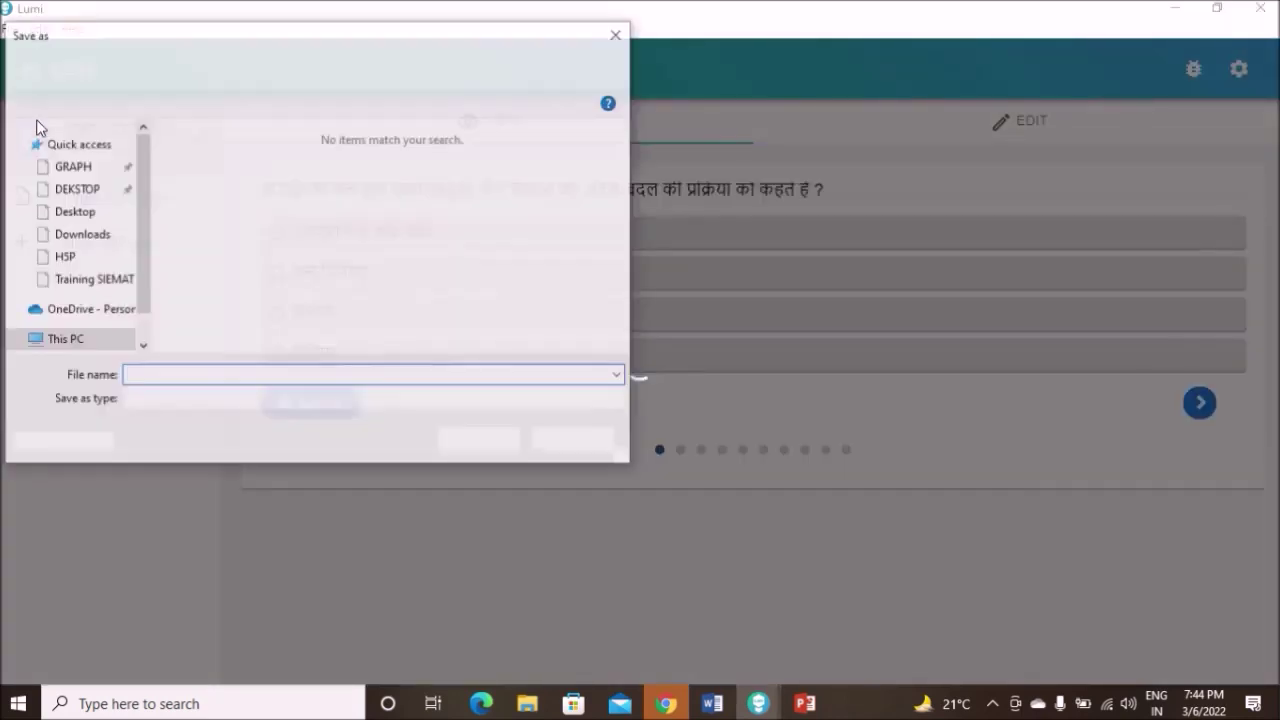
pyautogui.click(80, 240)
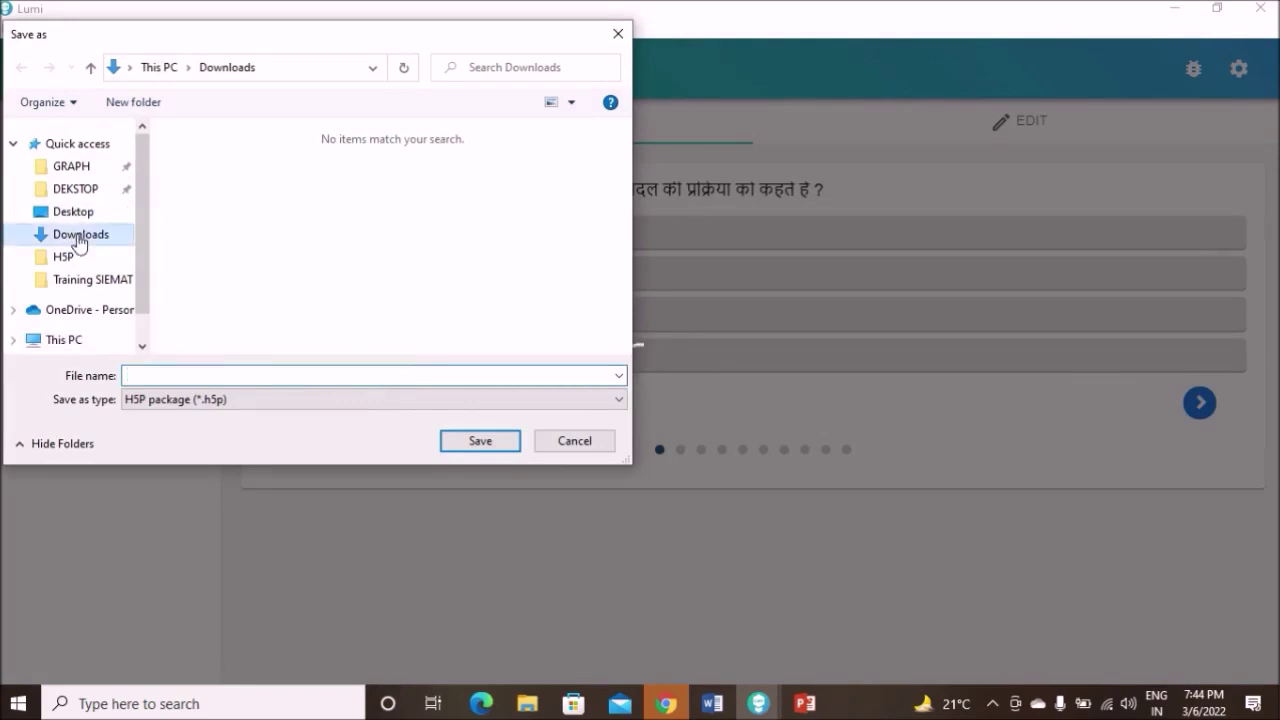
pyautogui.click(410, 376)
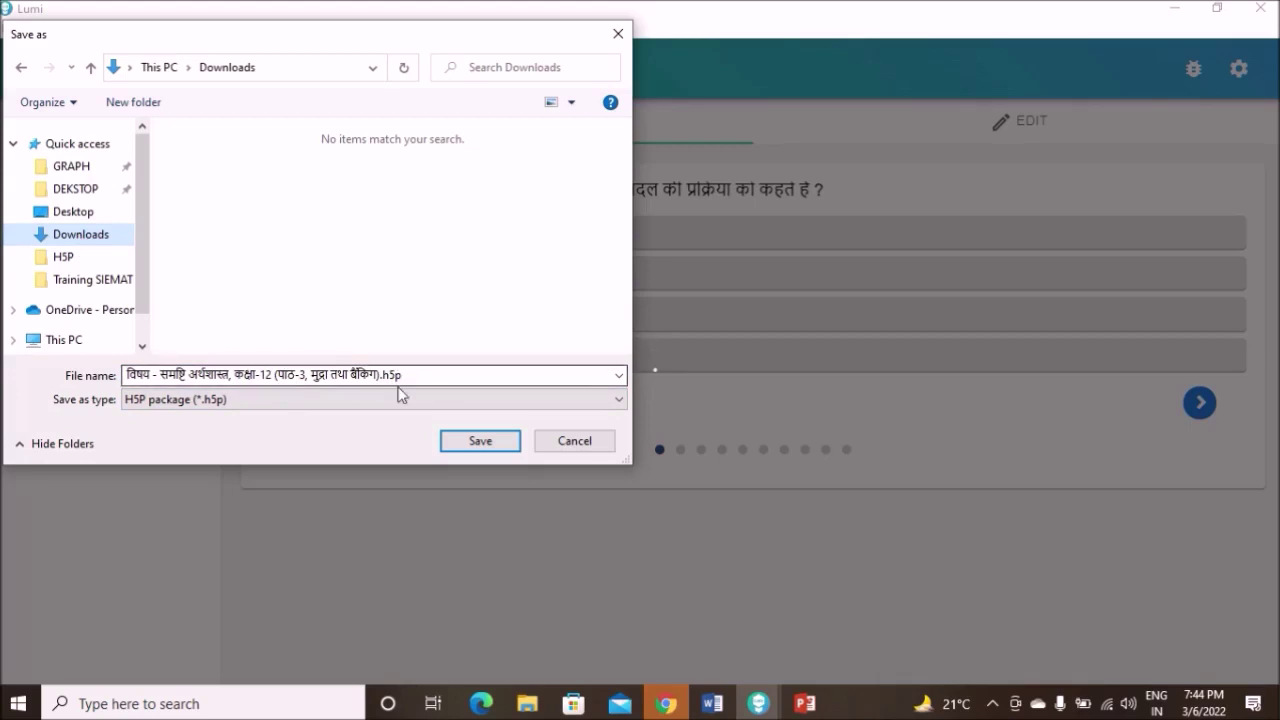
pyautogui.click(480, 441)
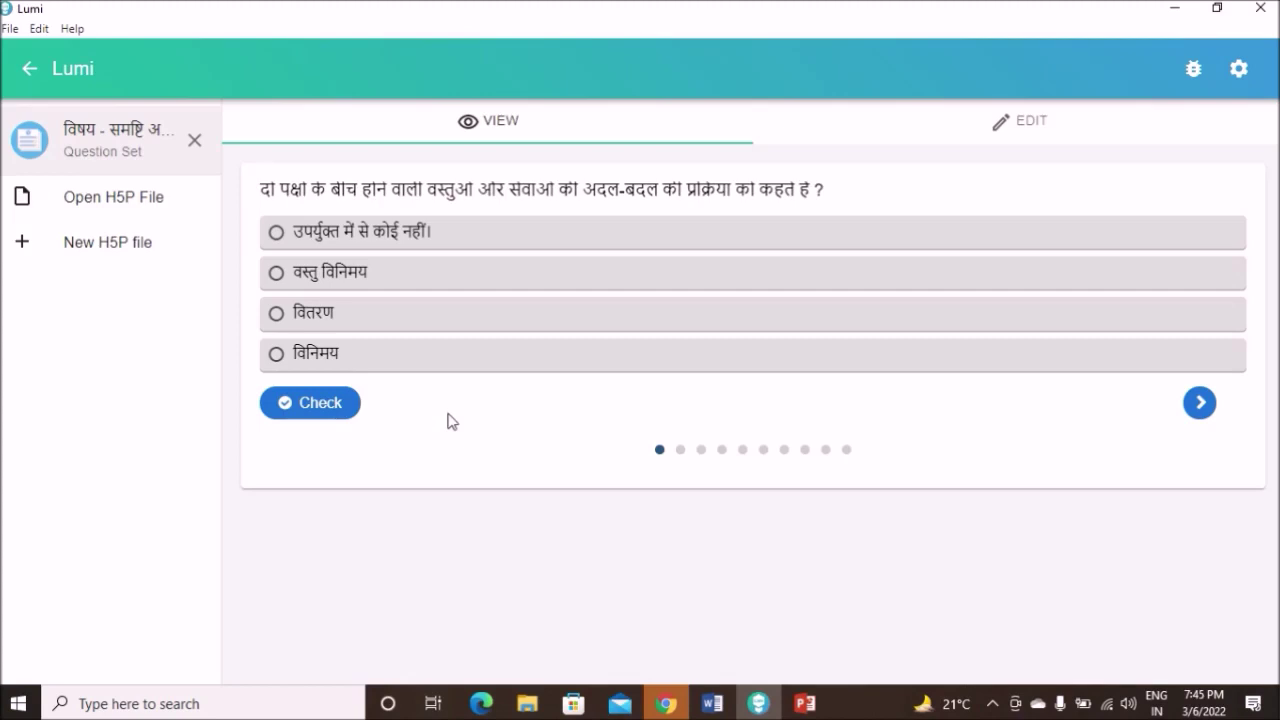
# Export the question set with the reporter included as an all-in-one HTML file into Downloads, using the suggested file name
pyautogui.click(10, 29)
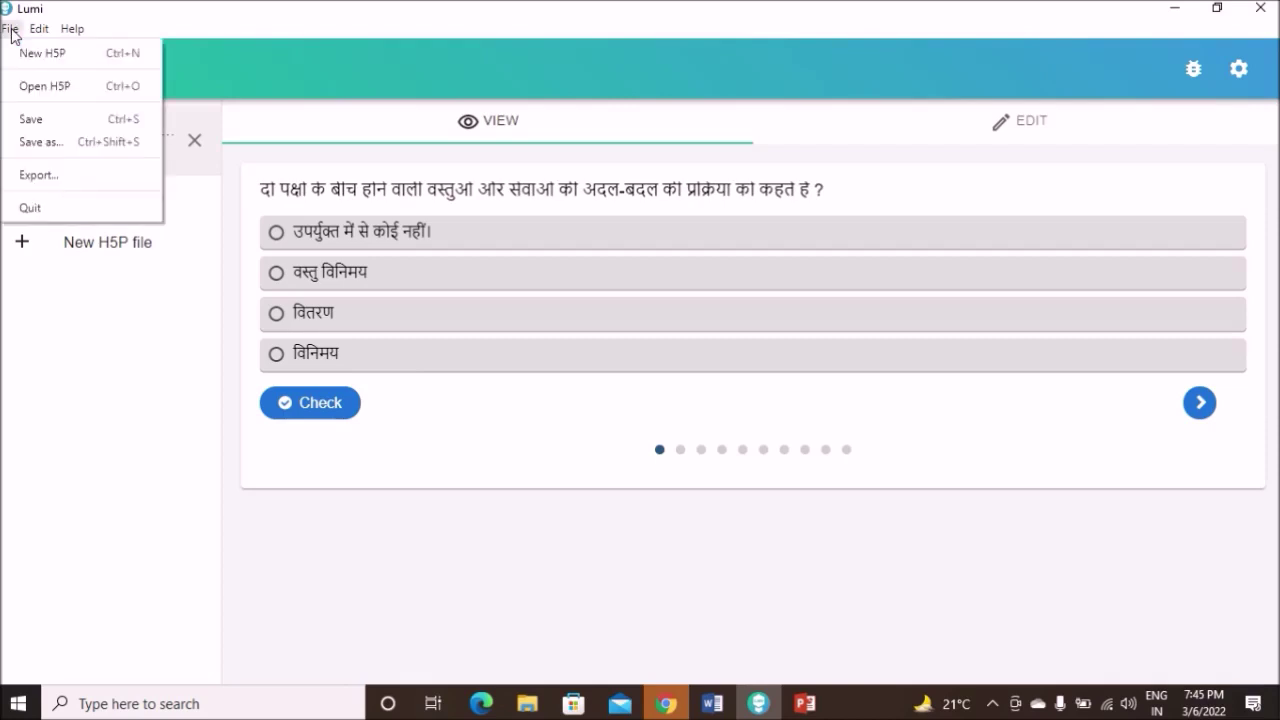
pyautogui.click(40, 176)
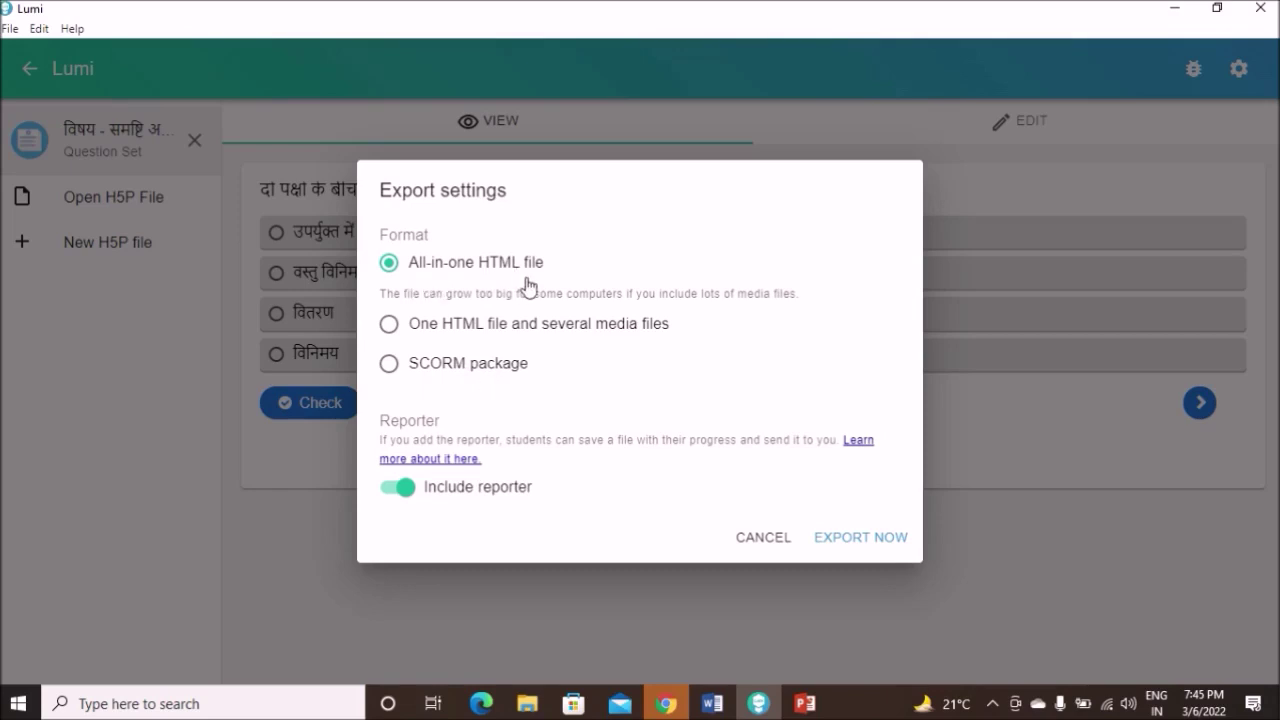
pyautogui.click(881, 545)
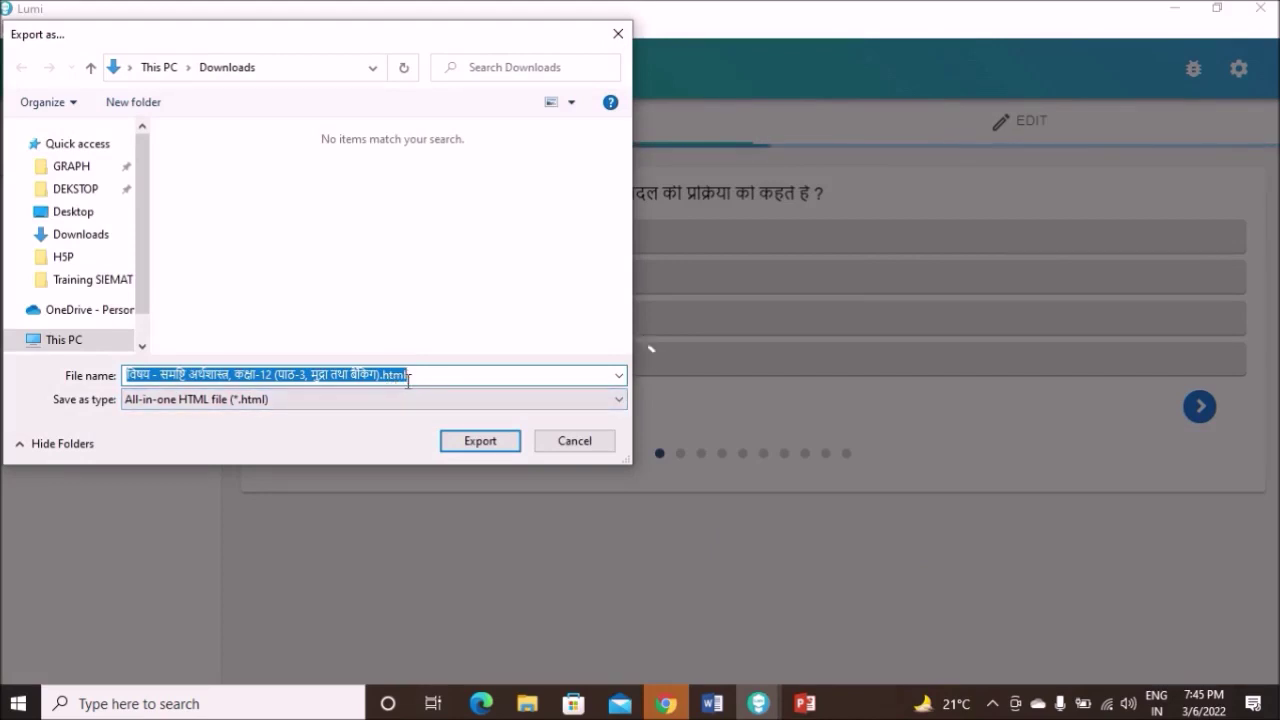
pyautogui.click(84, 238)
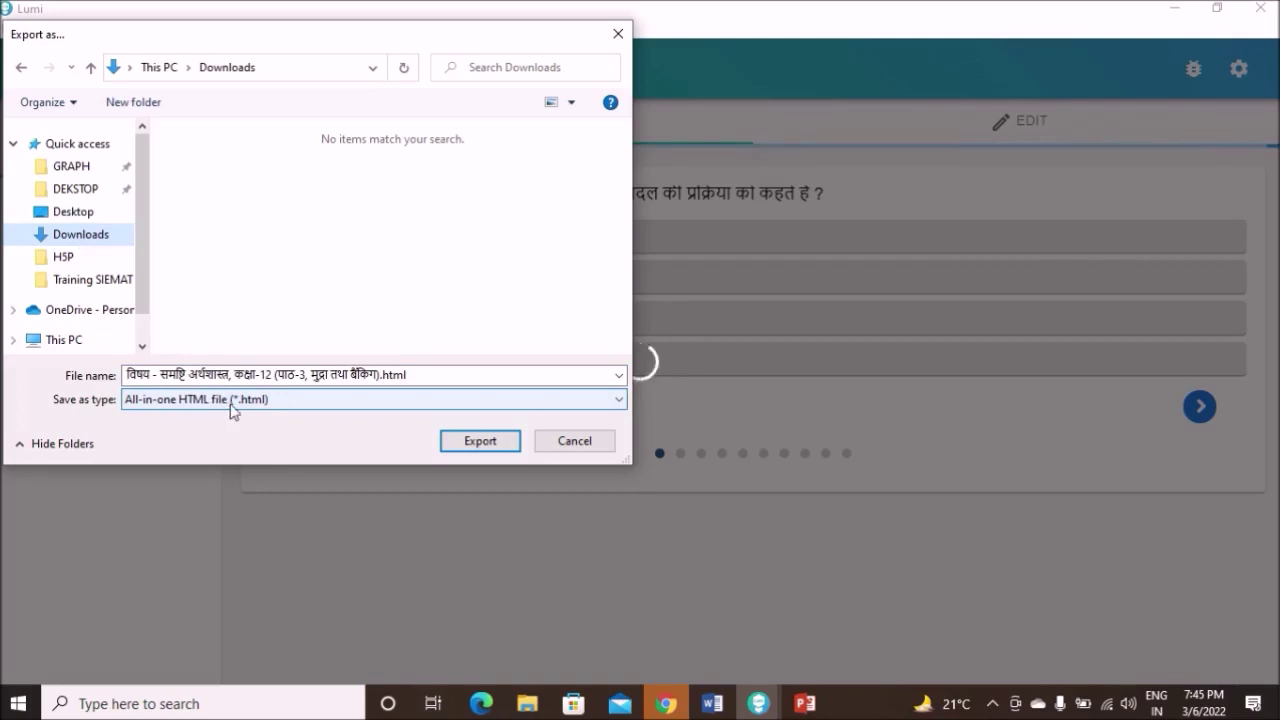
pyautogui.click(480, 441)
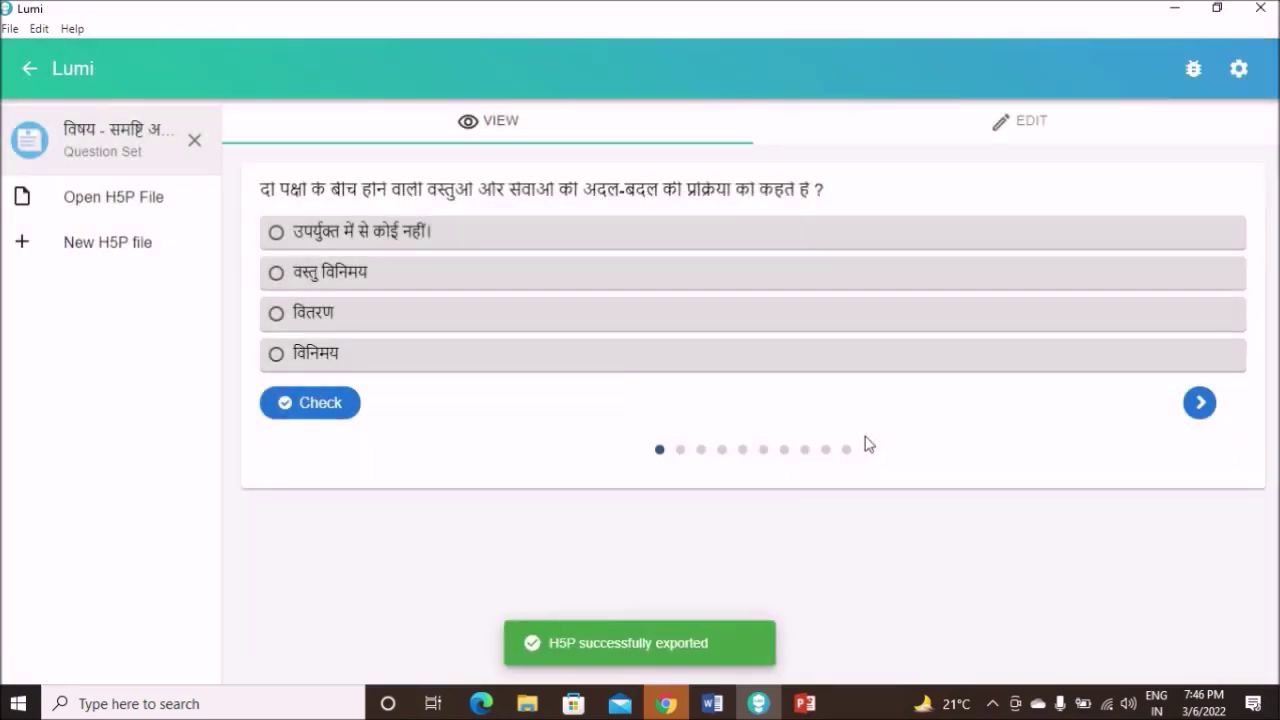
# Leave Lumi and Word, switch to the Downloads folder in File Explorer, and open the exported quiz HTML file in Chrome
pyautogui.click(1175, 8)
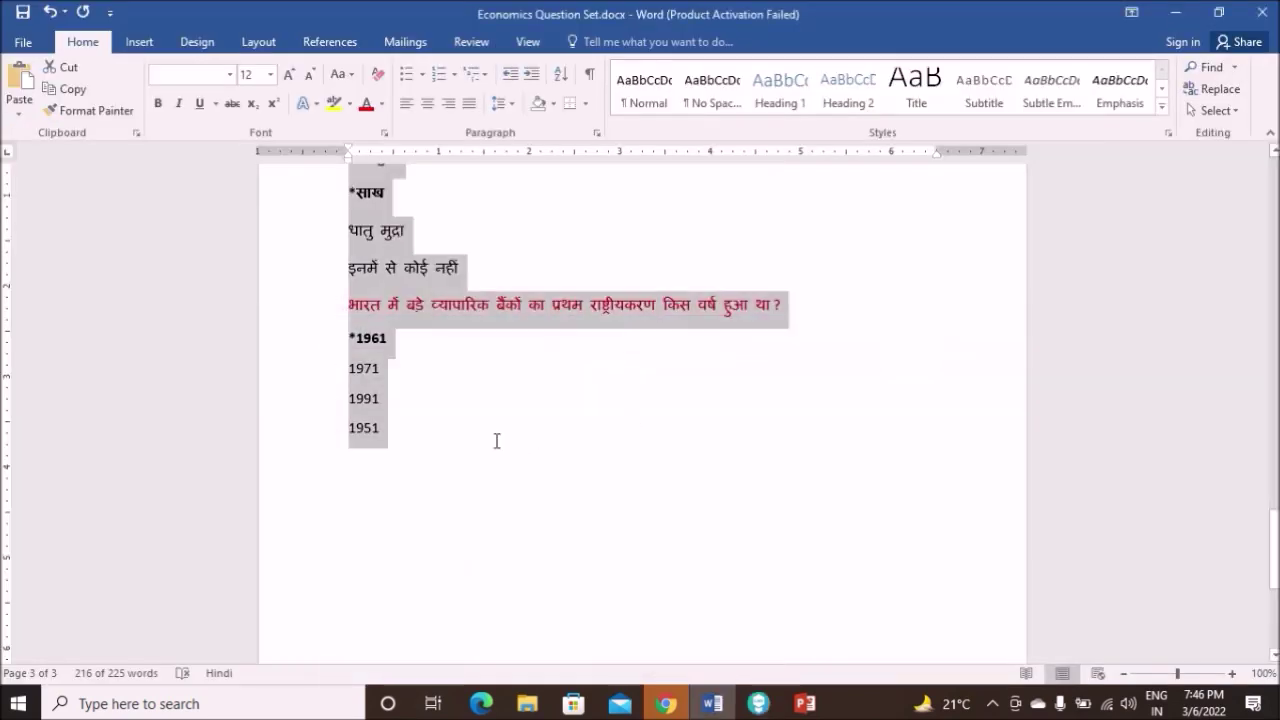
pyautogui.click(495, 462)
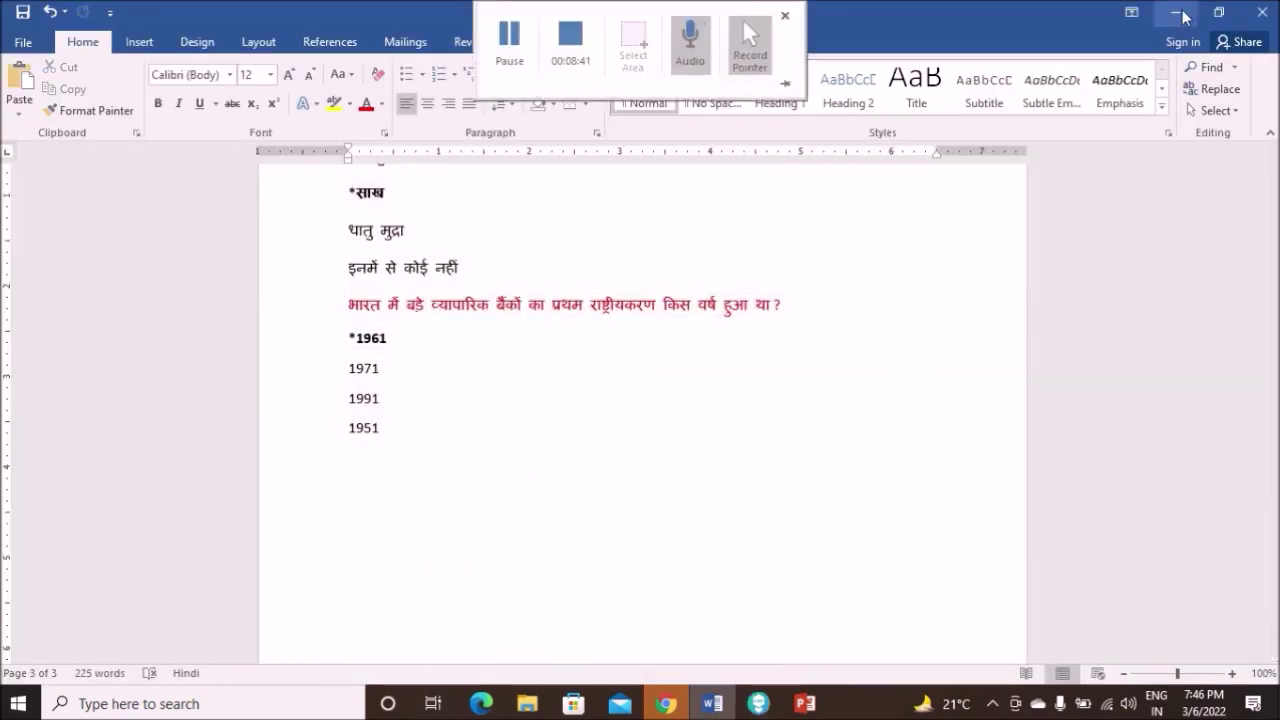
pyautogui.hotkey('alt', 'Tab')
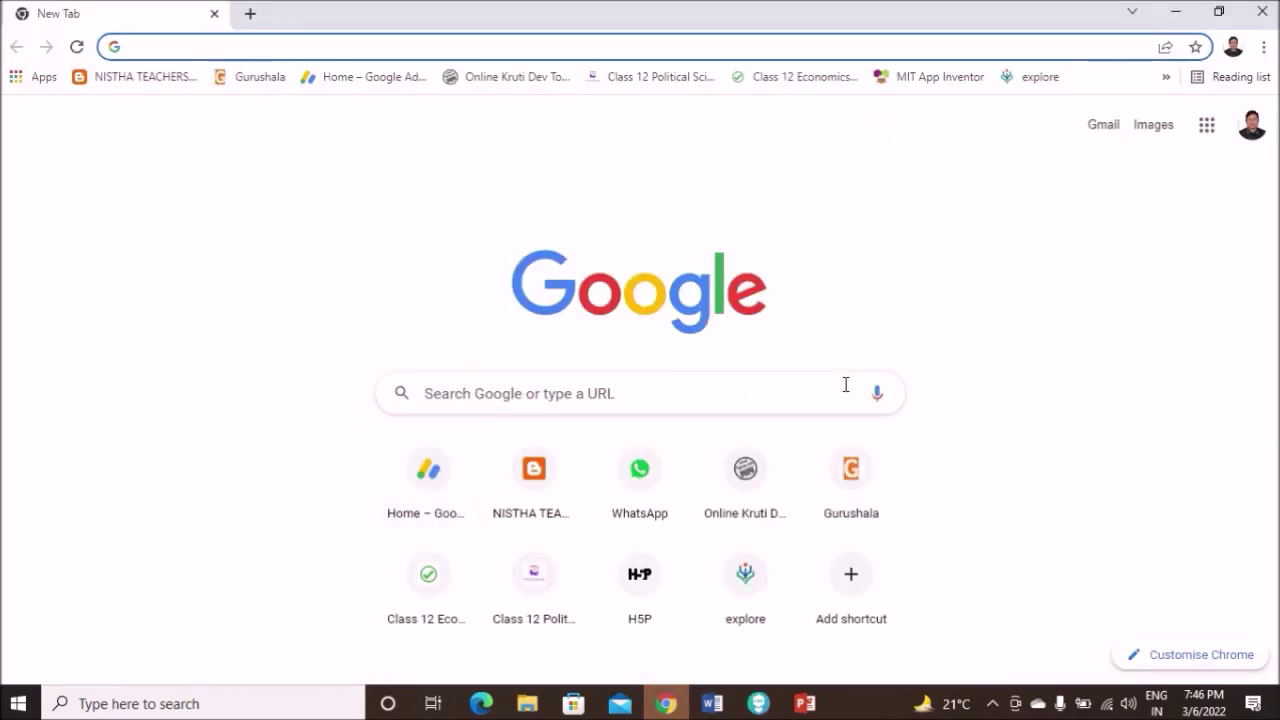
pyautogui.click(528, 704)
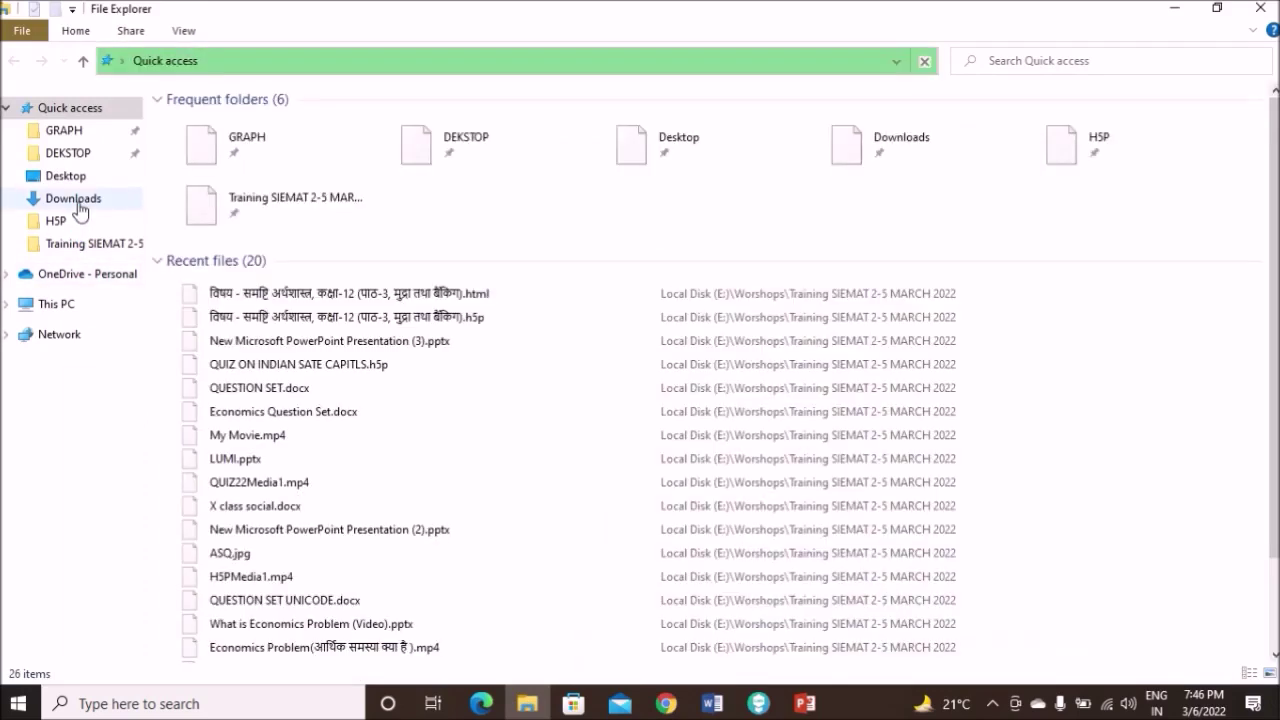
pyautogui.click(80, 209)
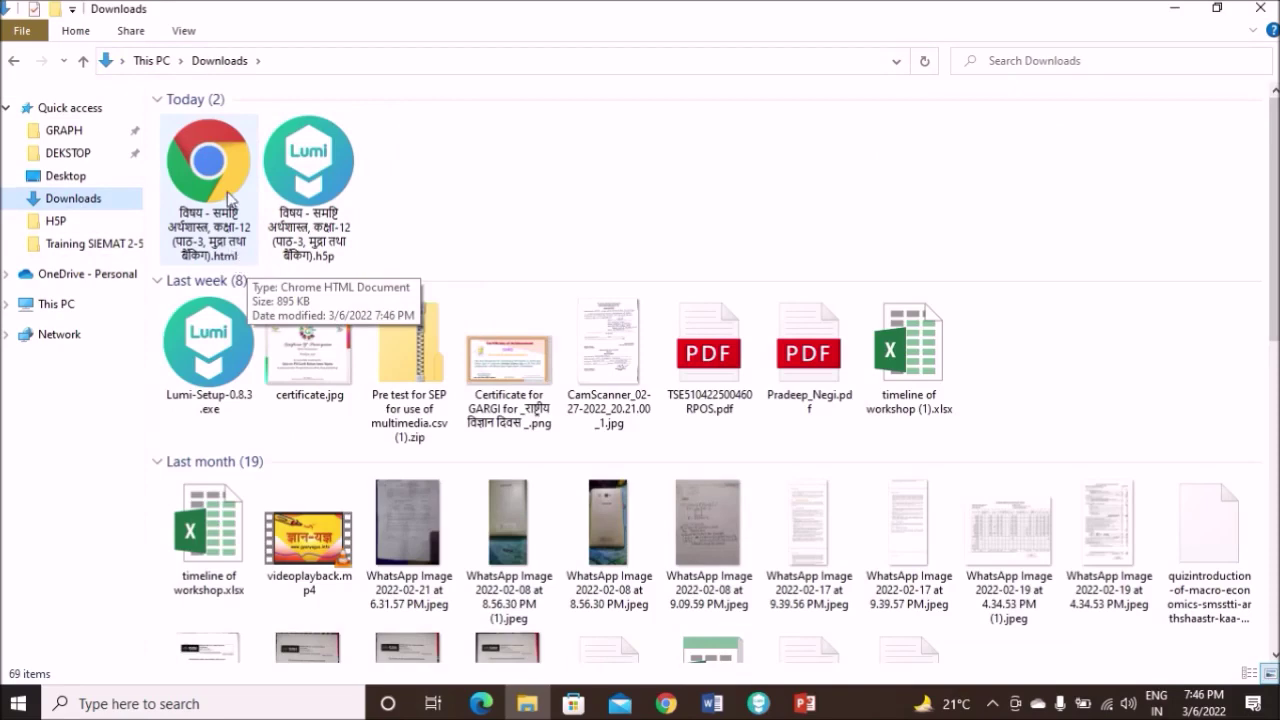
pyautogui.click(213, 163)
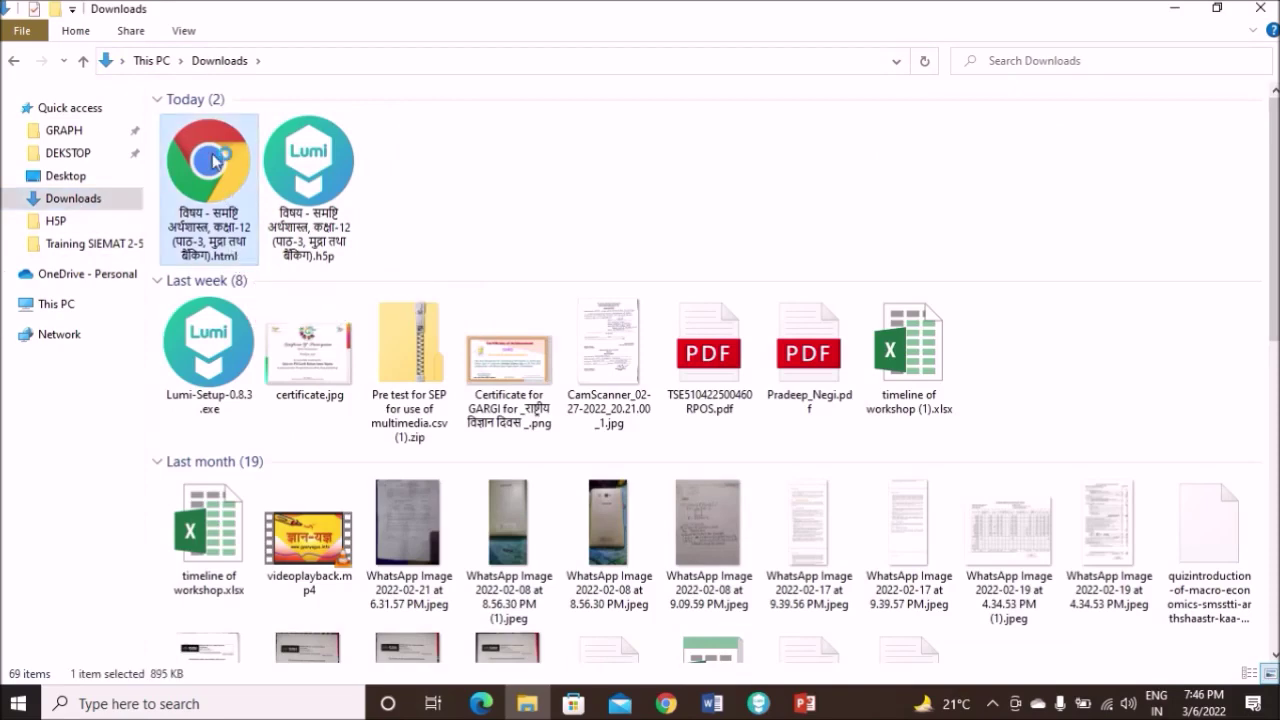
pyautogui.doubleClick(213, 163)
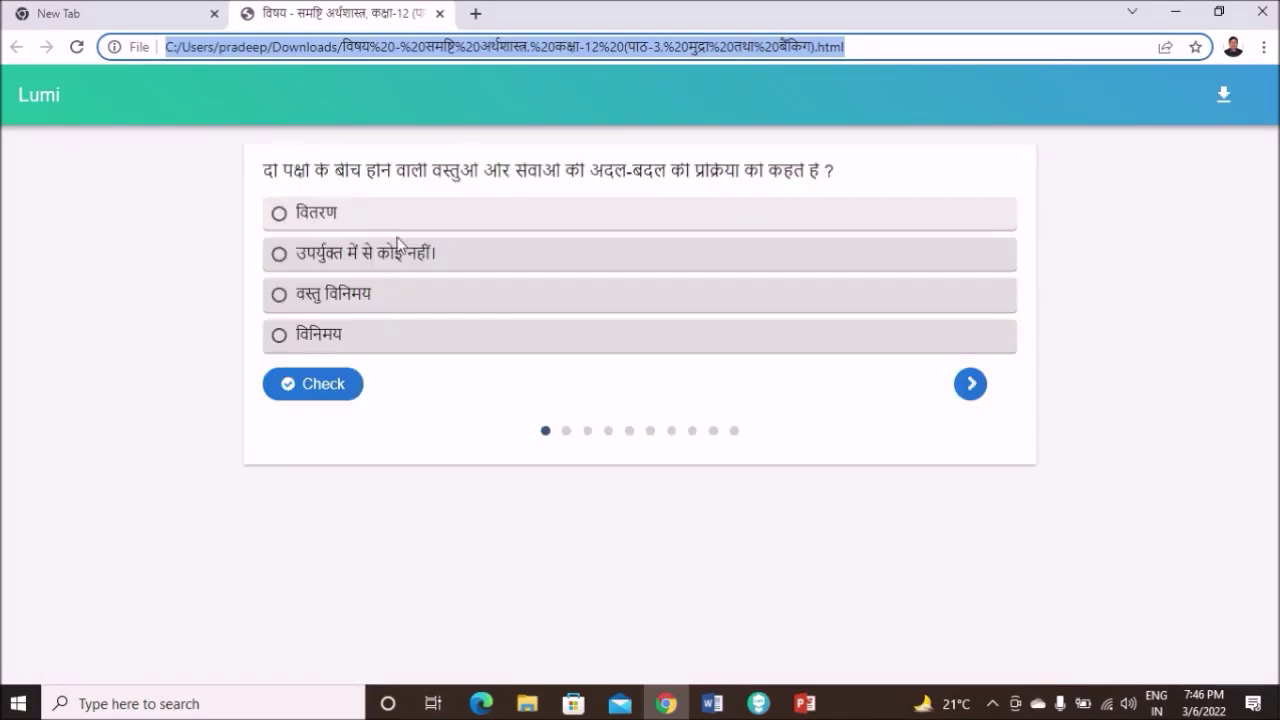
# Answer the exported quiz's first four questions with "वस्तु विनिमय", "ग्रेशम का", "रोबर्टसन ने" and "पंजाब नेशनल बैंक", advancing to the fifth question
pyautogui.click(420, 293)
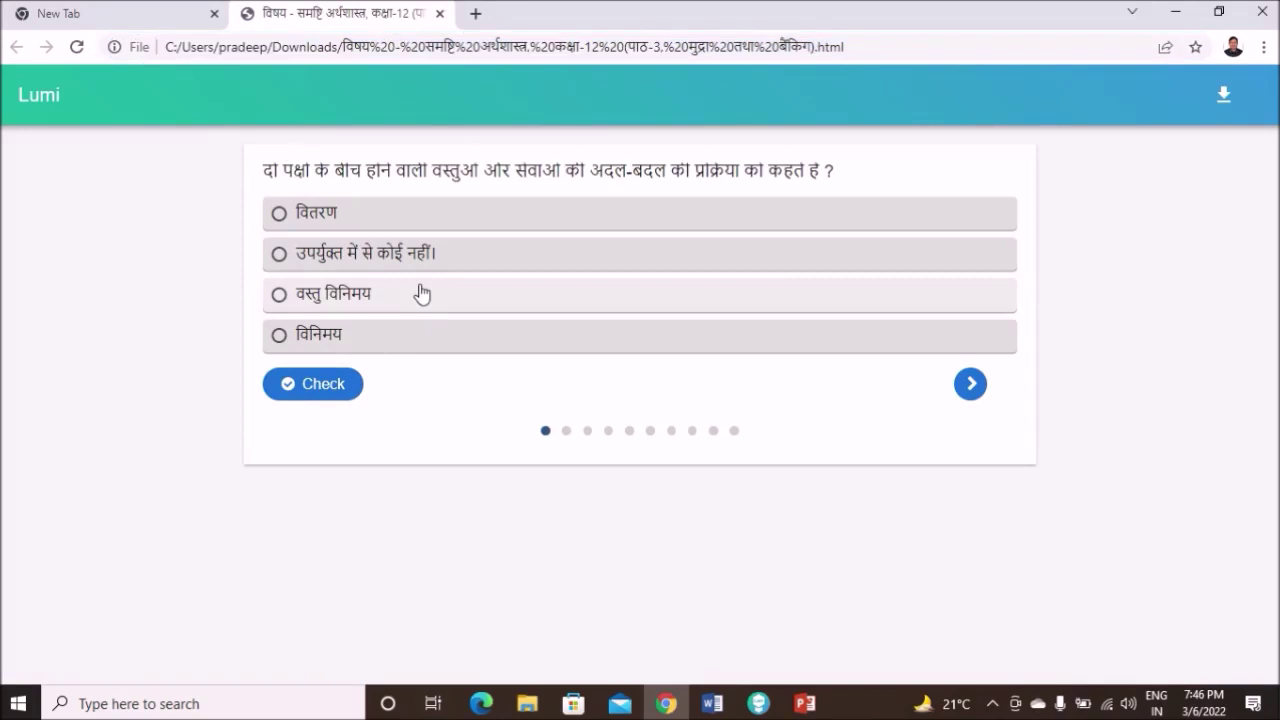
pyautogui.click(971, 384)
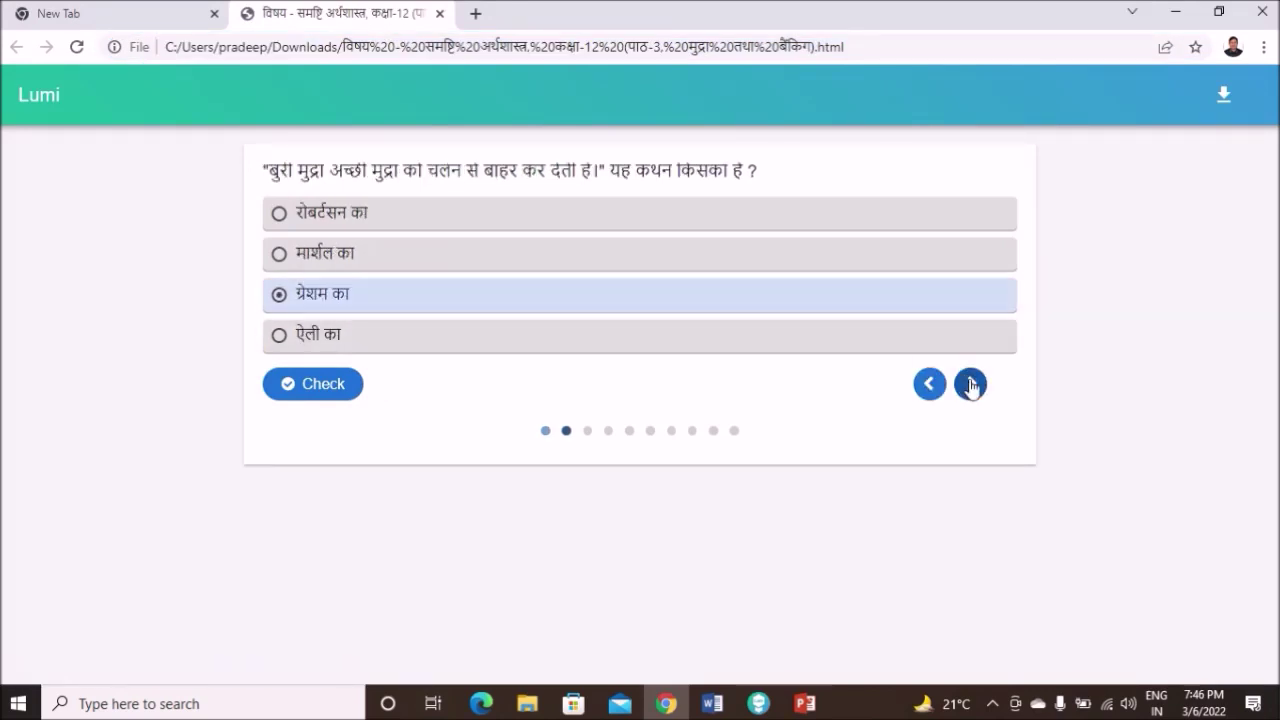
pyautogui.click(971, 384)
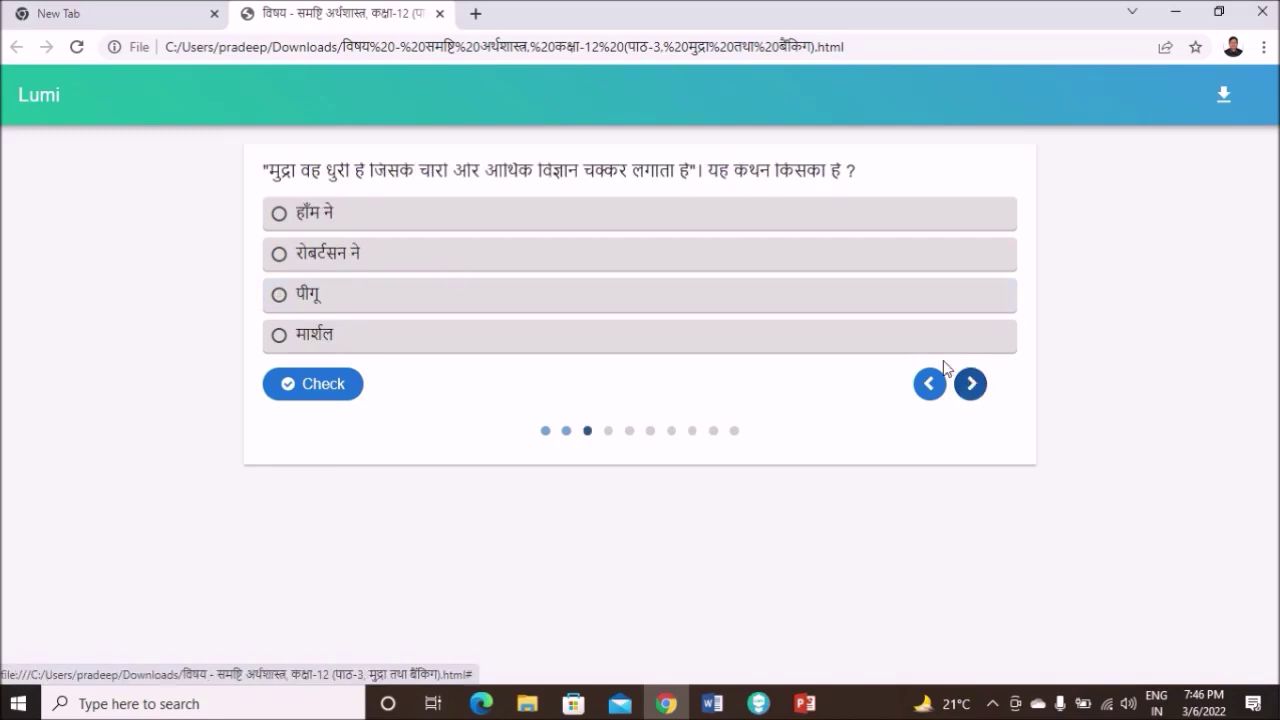
pyautogui.click(858, 268)
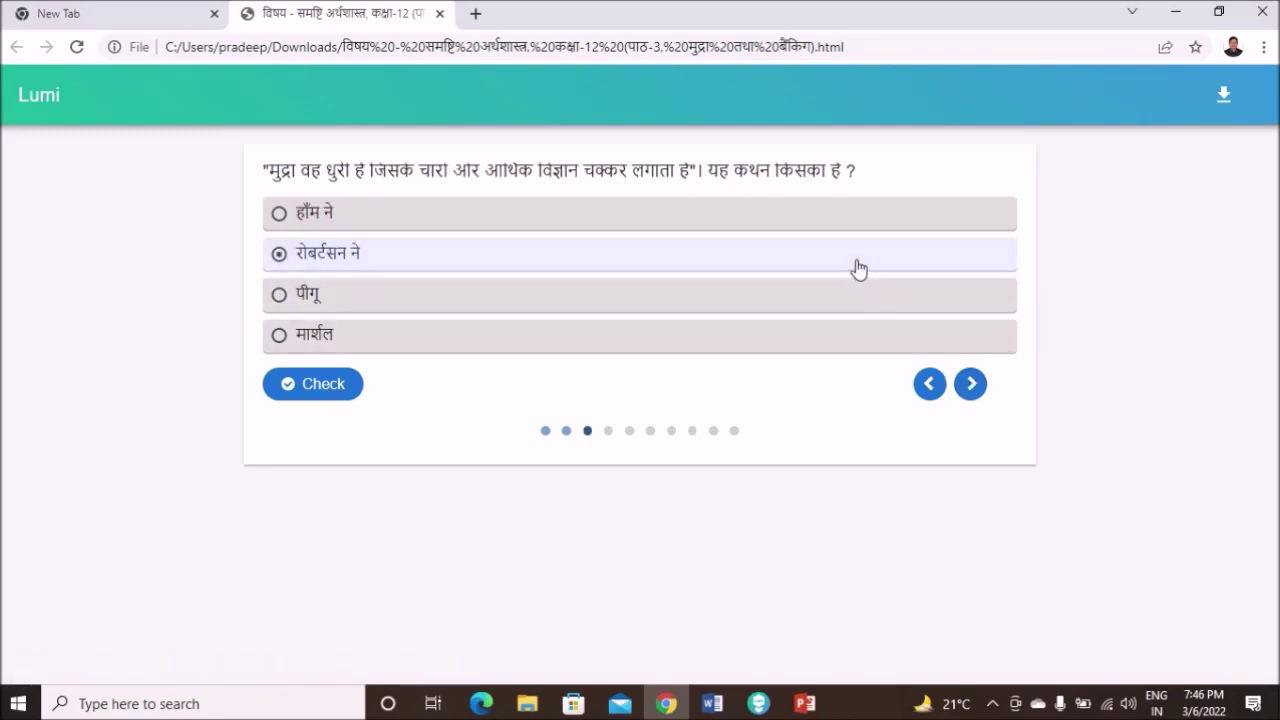
pyautogui.click(971, 385)
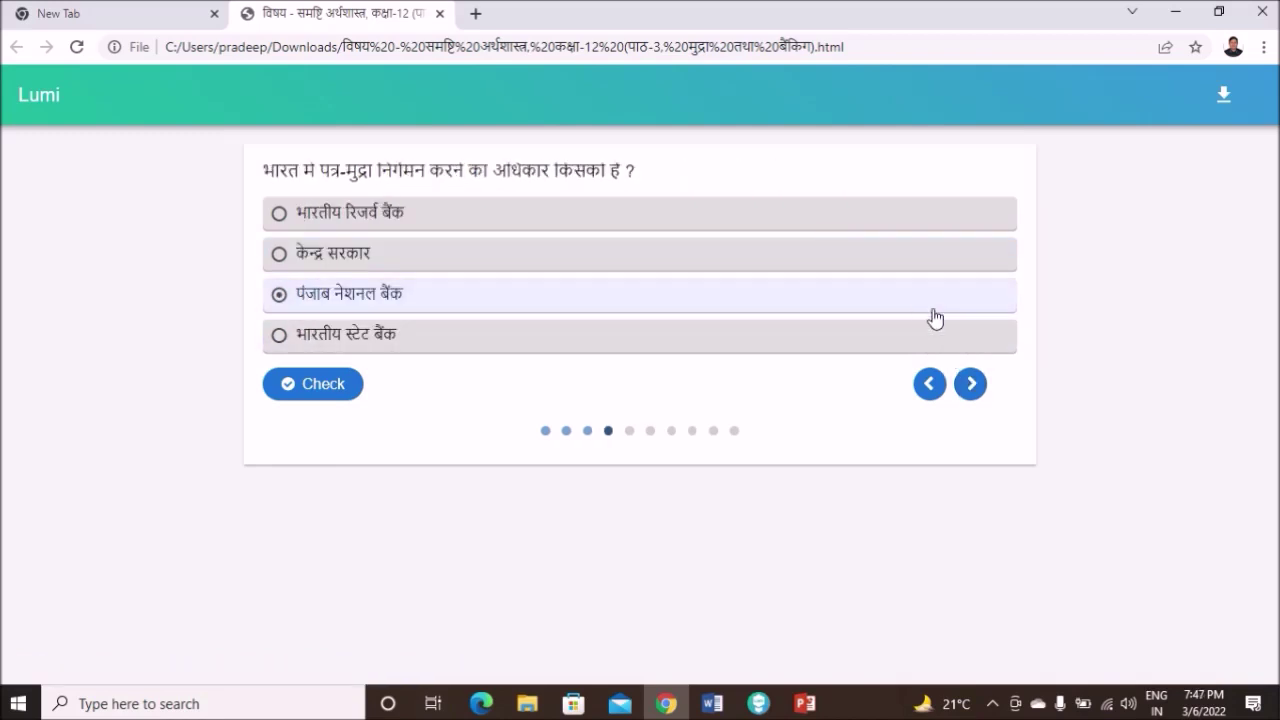
pyautogui.click(972, 388)
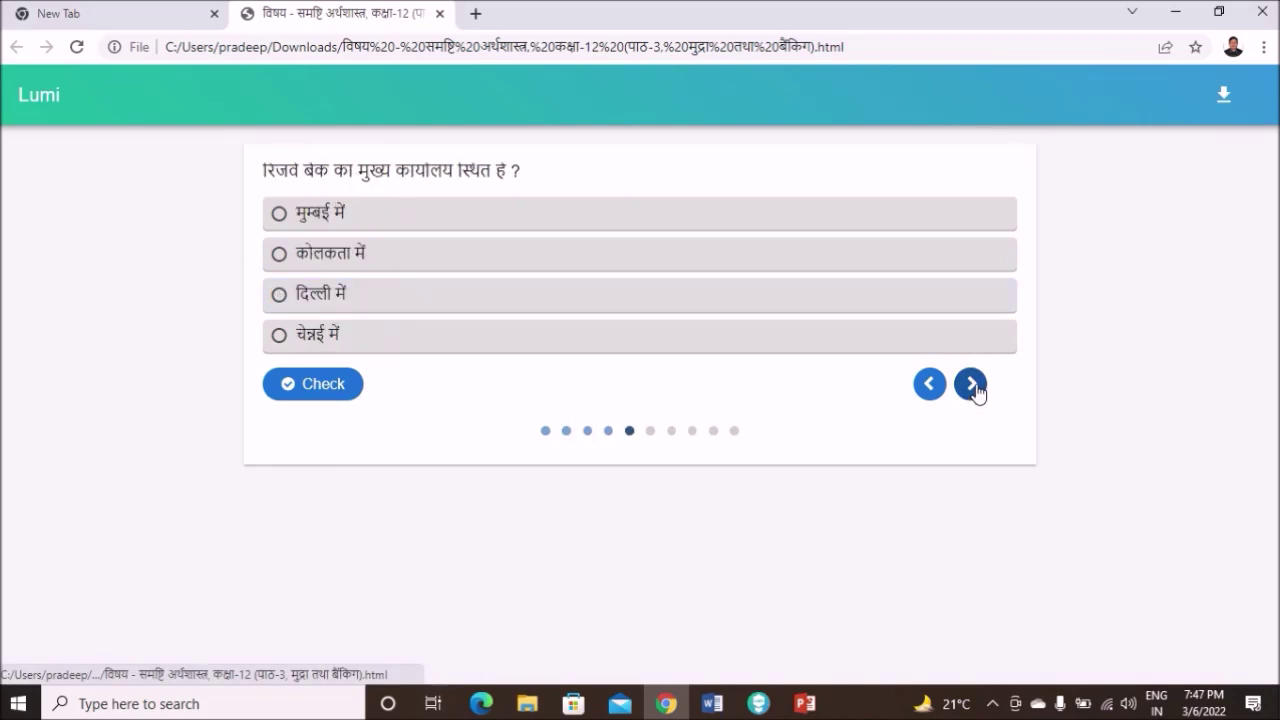